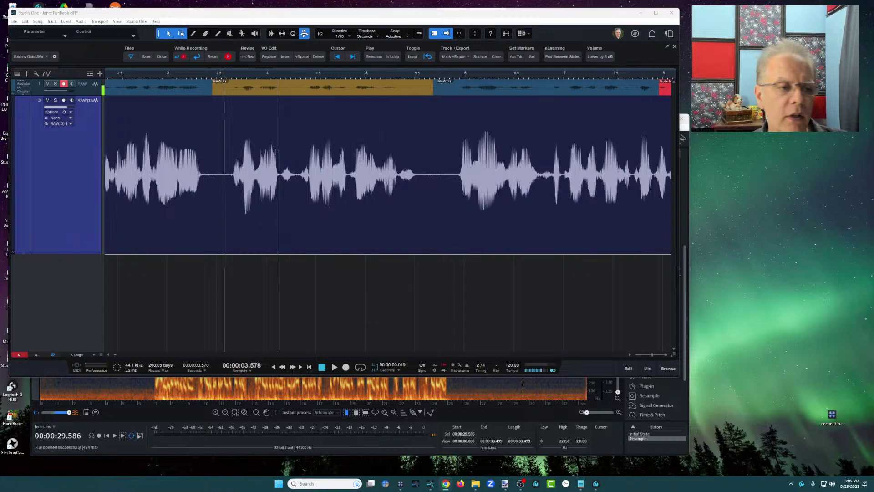
- Mark the middle phrase (about 3.5–5.6 s) and run the Lower by 5 dB macro on it
drag(422, 169, 215, 165)
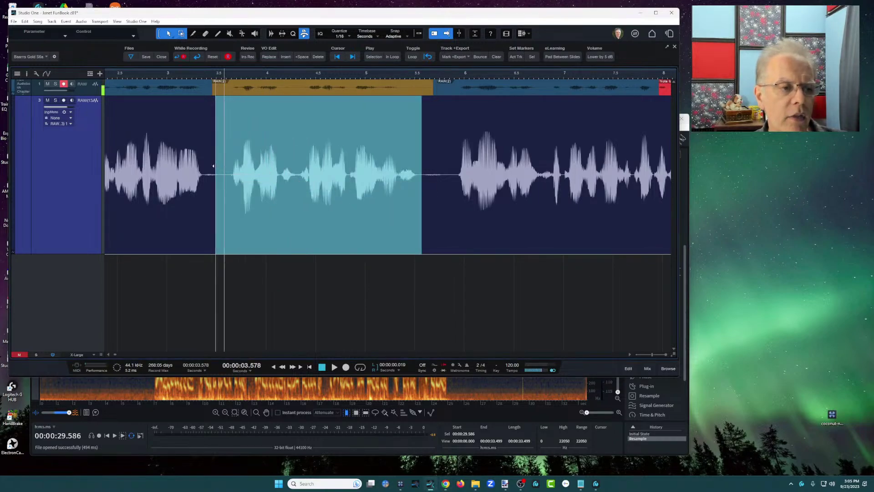
click(603, 56)
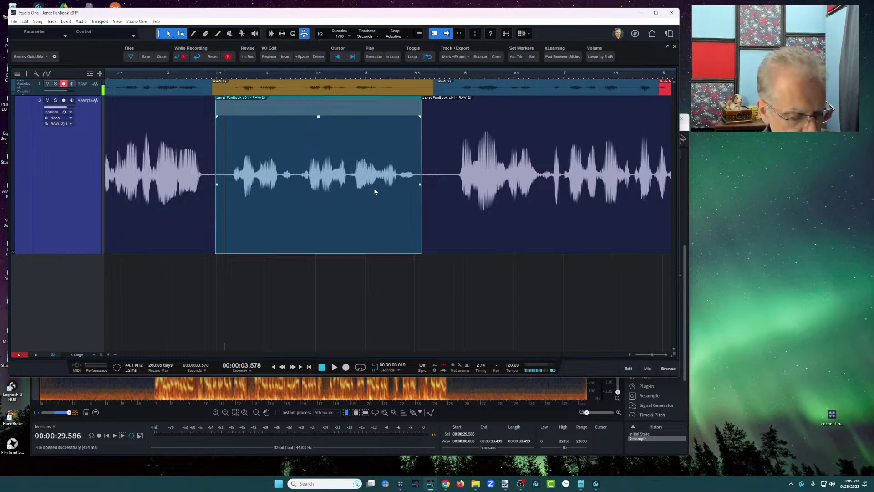
- Mark the middle phrase (about 3.57–5.42 s) and split it into its own event with Alt+X
click(380, 142)
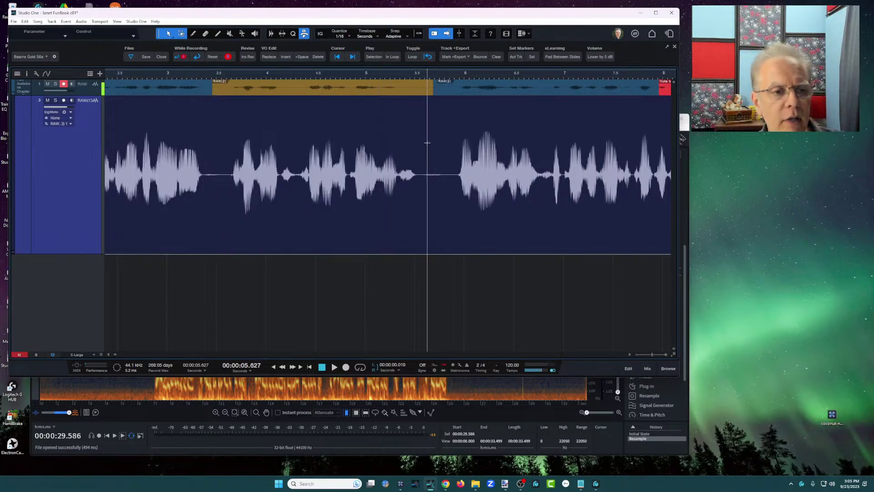
drag(223, 157, 421, 166)
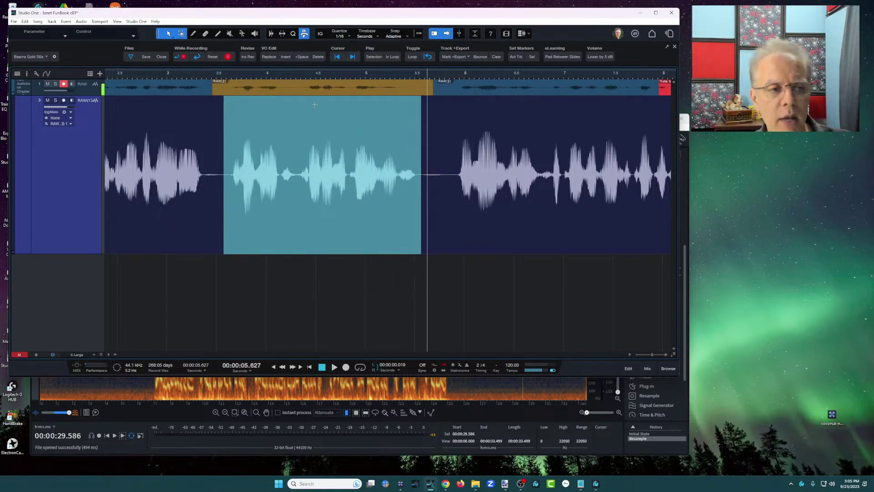
click(230, 140)
drag(226, 140, 421, 182)
click(326, 120)
key(alt+x)
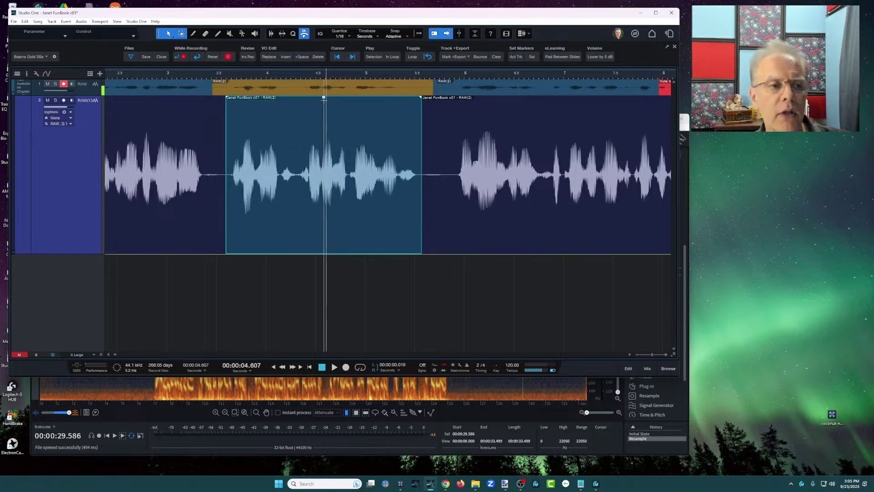
- Lower the split event's gain to -9 dB, then bring it back up to about -2.6 dB
drag(326, 98, 364, 121)
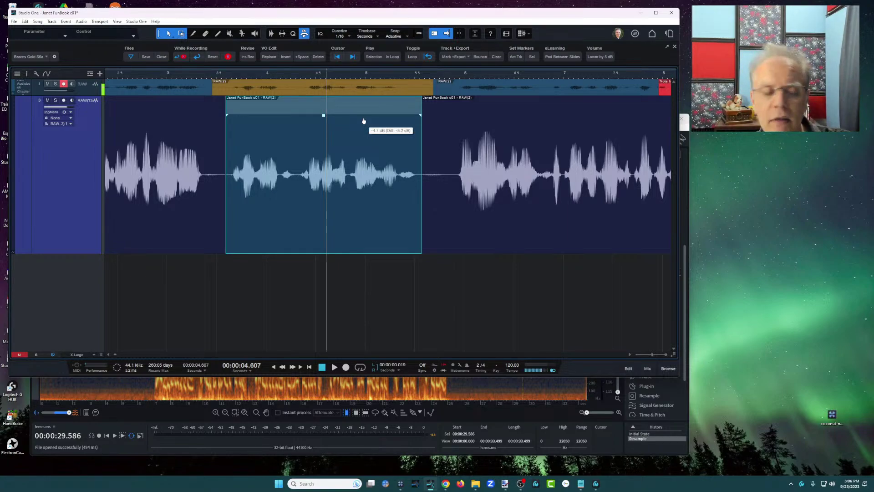
drag(364, 120, 376, 102)
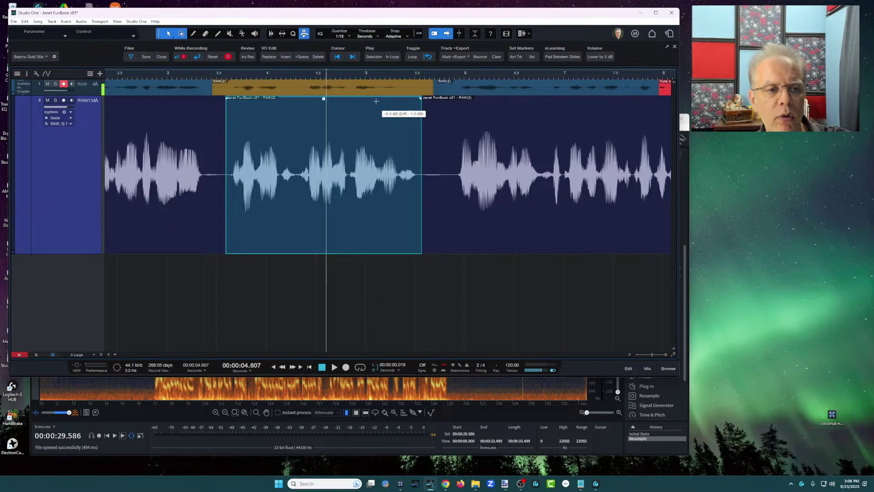
scroll(381, 75, down, 3)
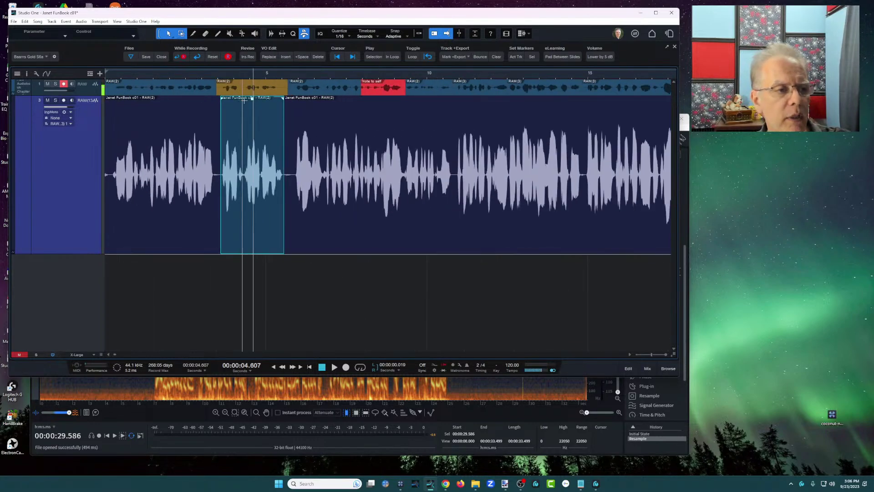
- Raise the split phrase's gain to about +2.7 dB, then pull it down to -7.1 dB
drag(252, 102, 252, 163)
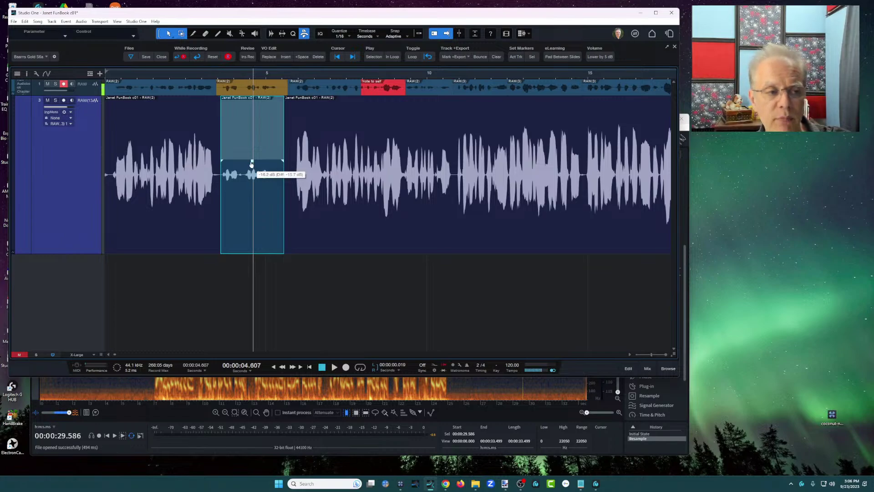
drag(251, 163, 303, 98)
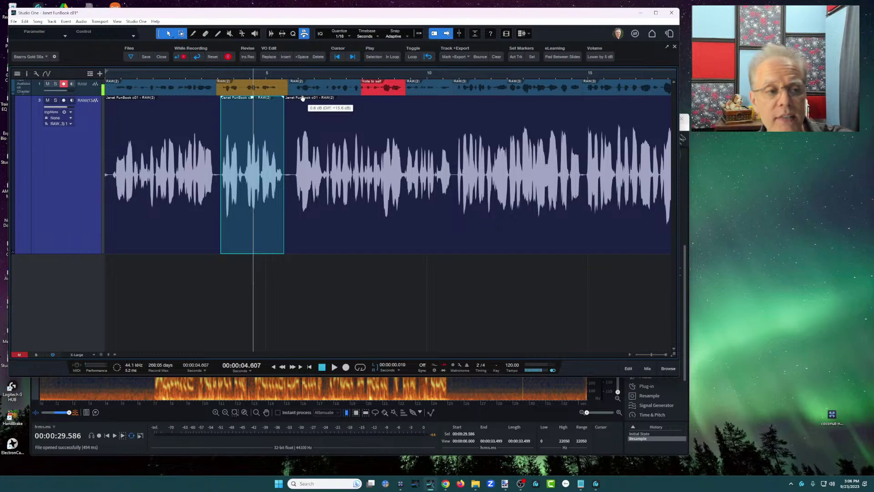
drag(302, 98, 305, 97)
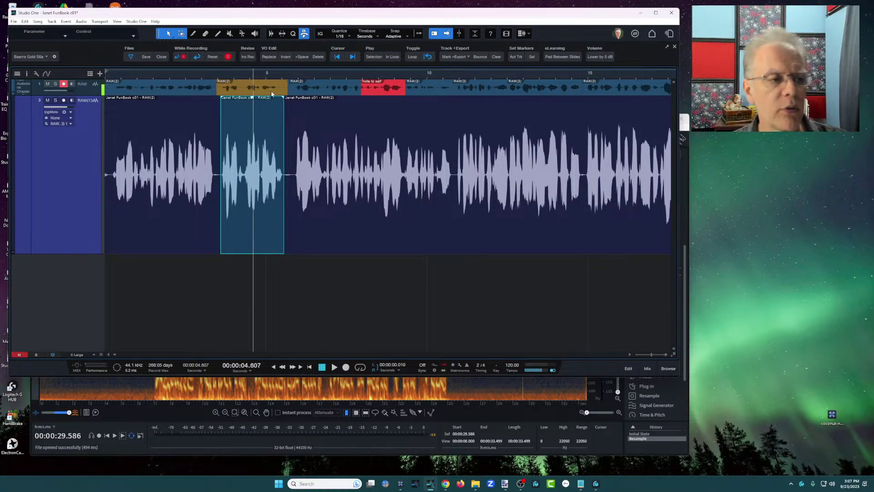
mouse_move(268, 100)
mouse_down()
mouse_move(267, 141)
mouse_move(268, 94)
mouse_move(269, 106)
mouse_move(281, 102)
mouse_up()
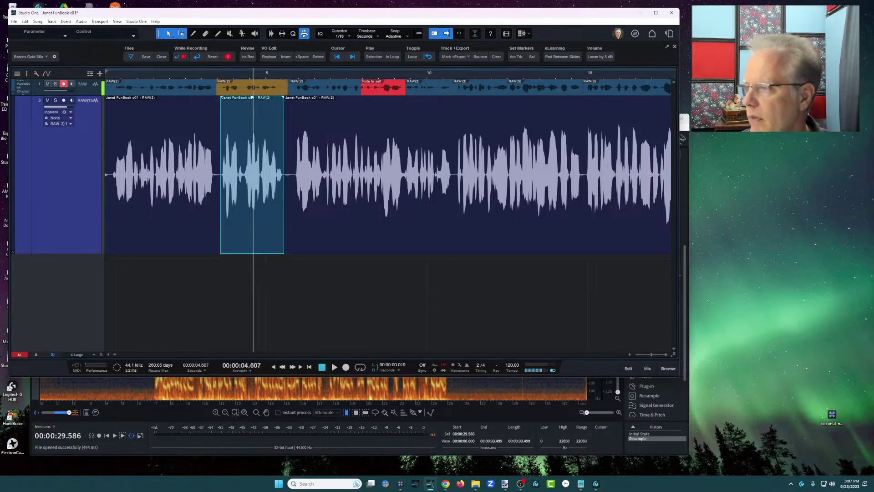
key(alt+Tab)
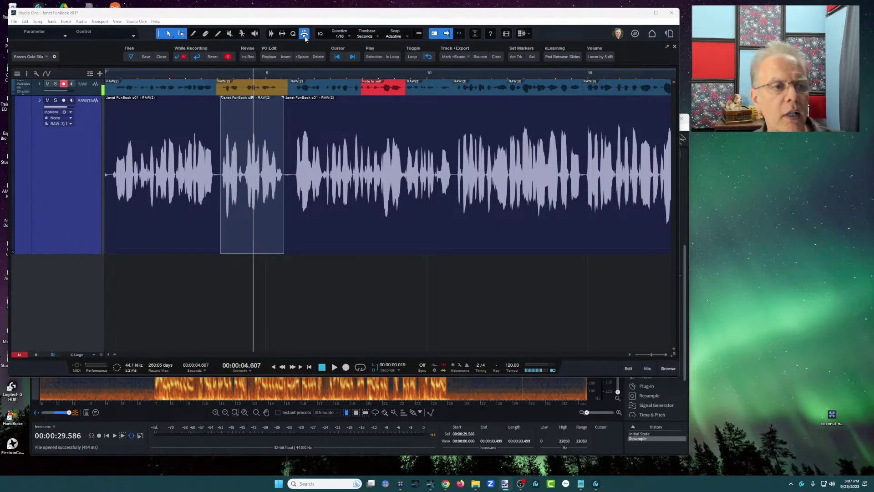
right_click(607, 54)
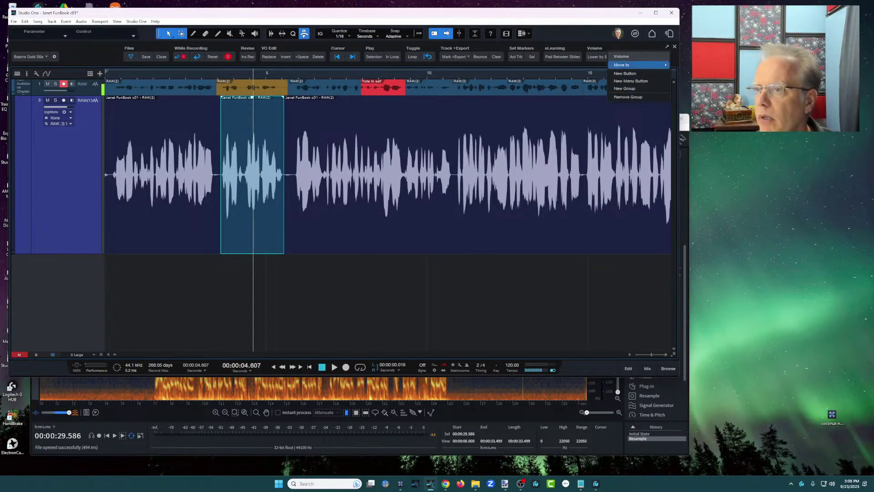
key(Escape)
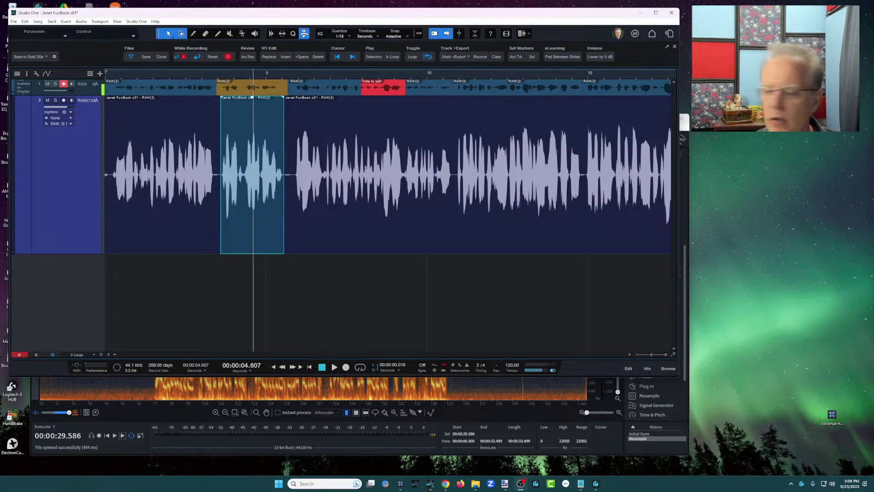
- Add a new macro toolbar group named Volume2
right_click(596, 52)
click(610, 88)
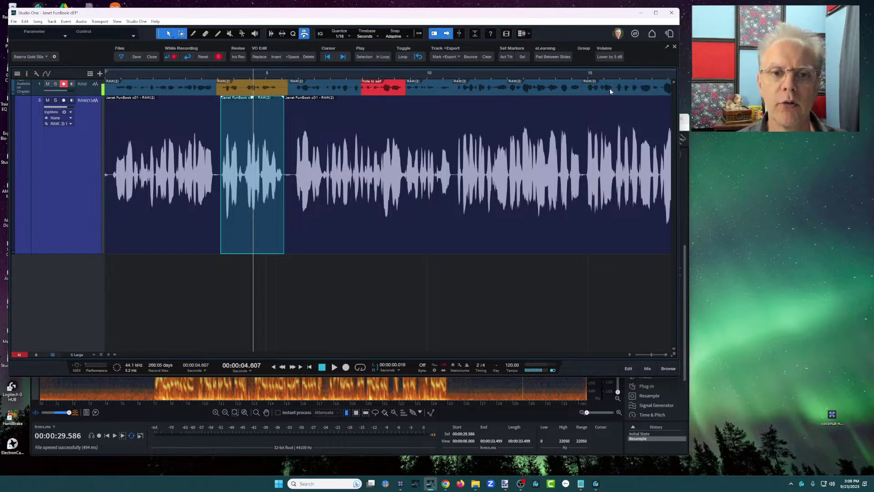
right_click(584, 49)
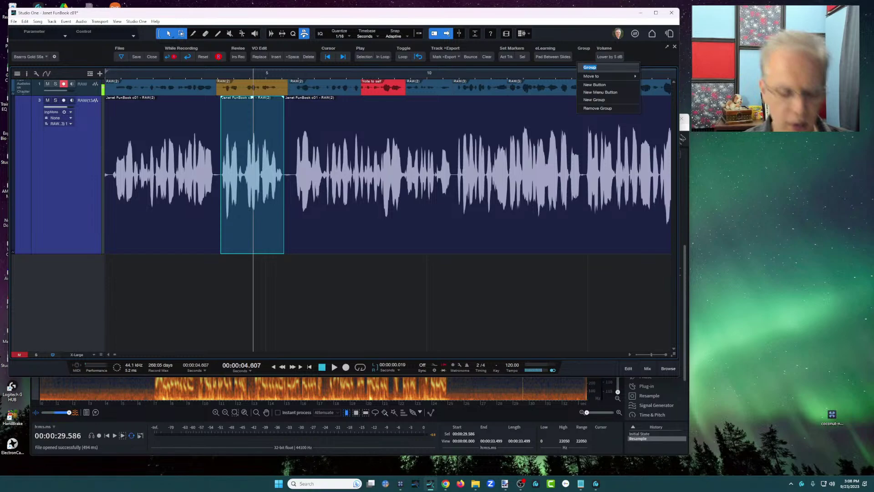
text(Label)
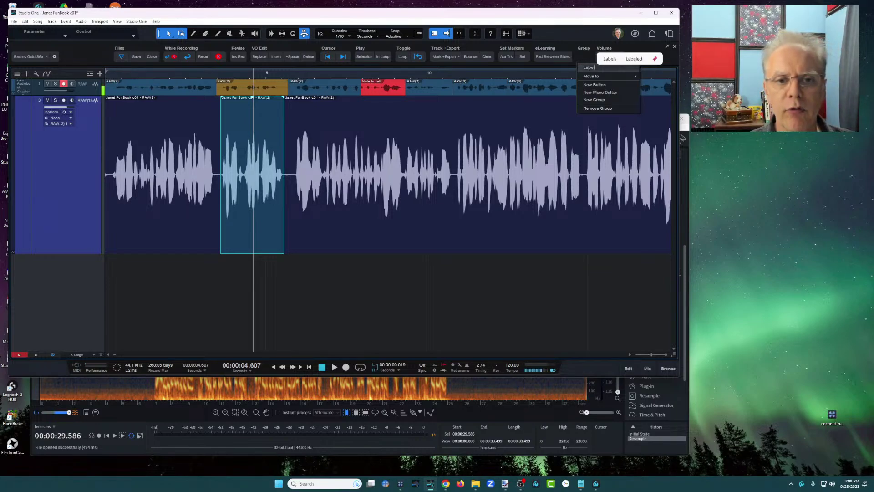
key(BackSpace)
key(BackSpace)
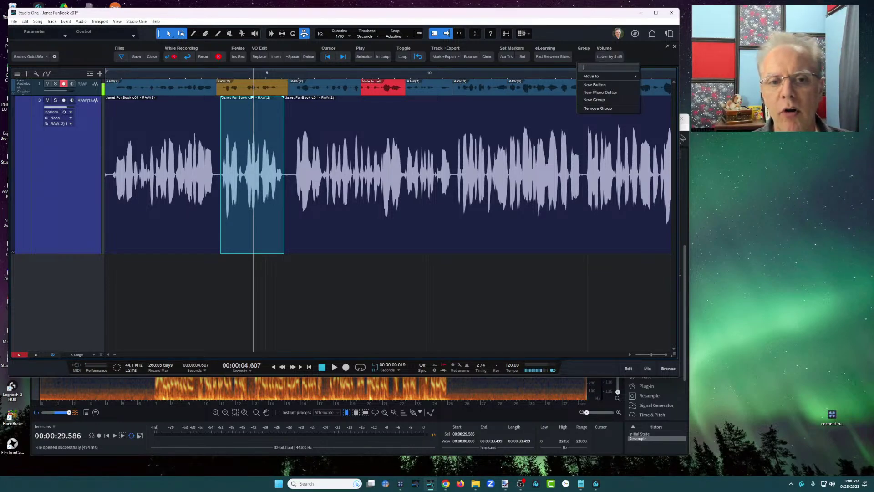
text(Volume2)
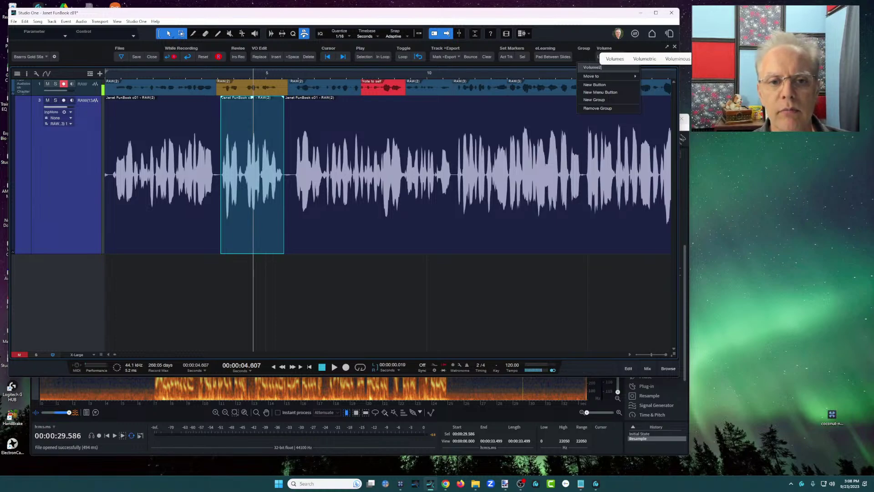
key(Return)
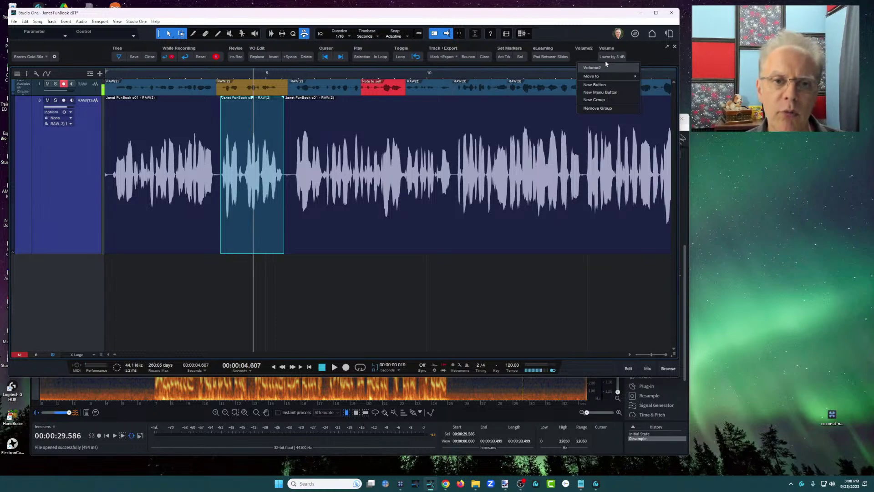
- Add a new button to the Volume2 group and start naming it 'Turn it down'
click(596, 85)
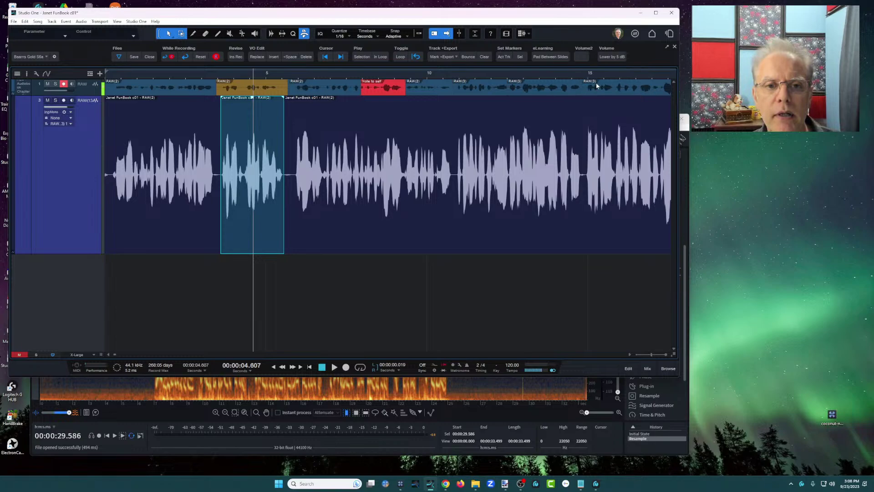
right_click(582, 59)
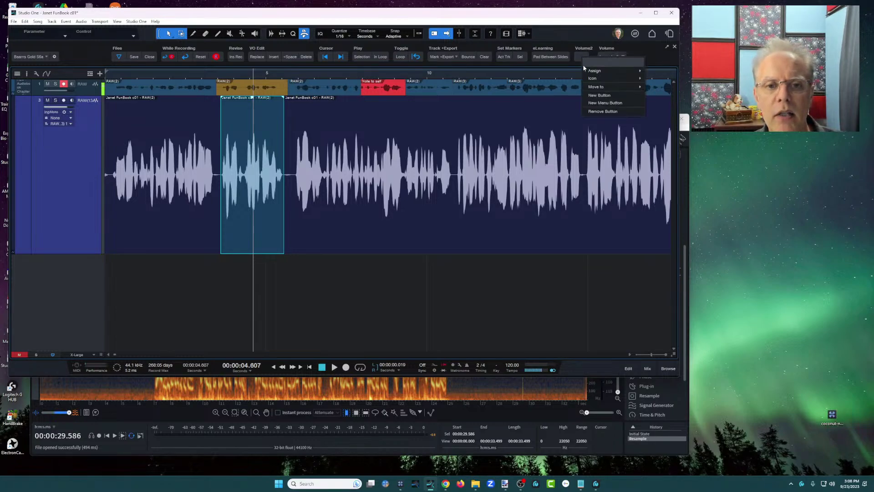
click(598, 63)
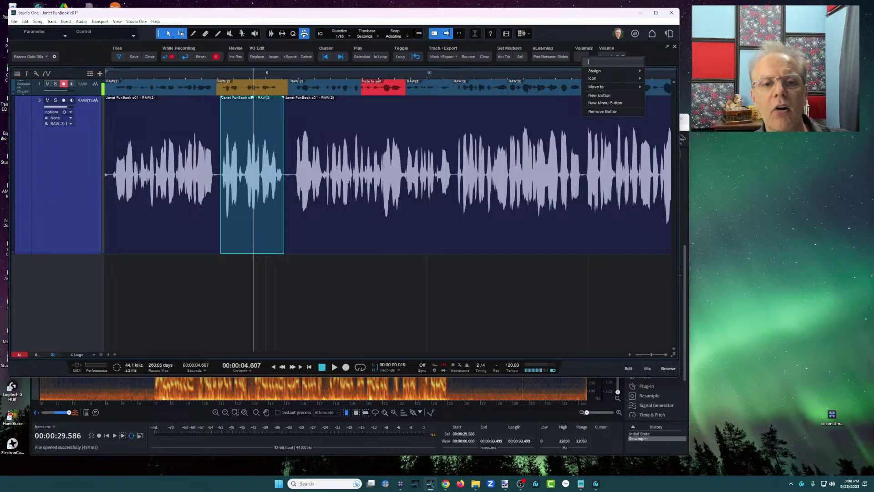
text(Turn it eown)
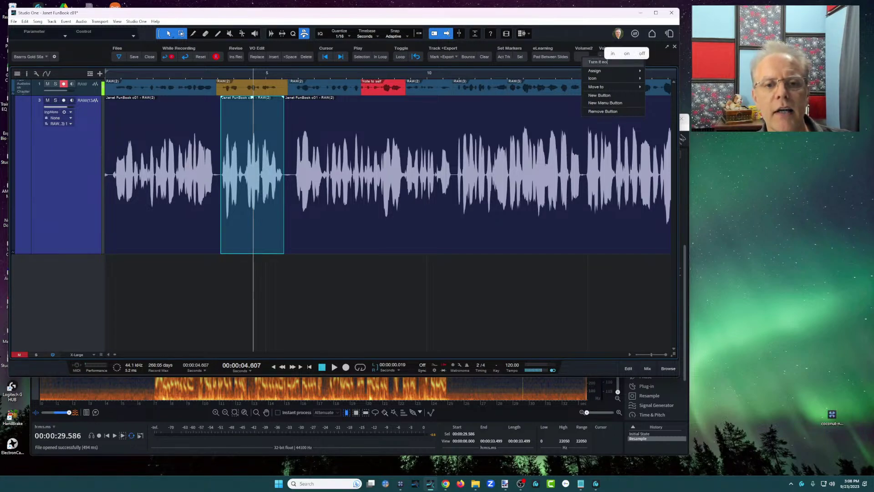
key(BackSpace)
key(BackSpace)
key(BackSpace)
key(BackSpace)
- Finish the button name 'Turn it down', start a new macro for it, and add Split Range
text(down)
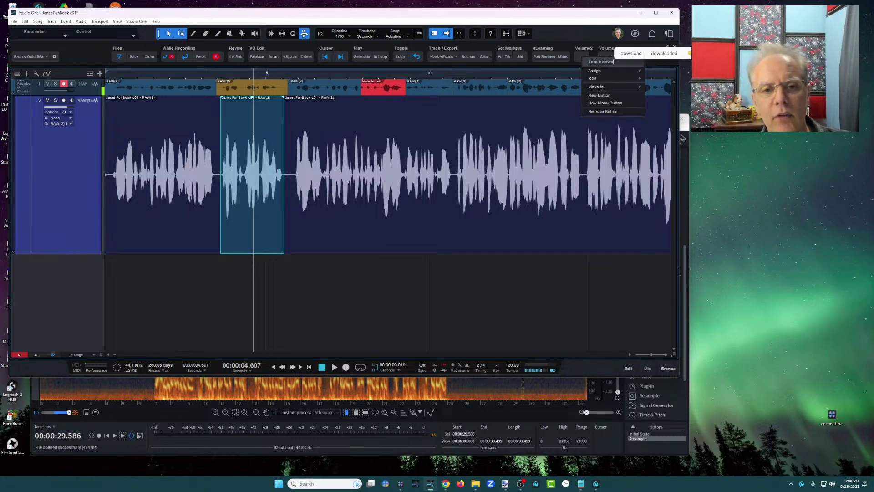
mouse_move(628, 71)
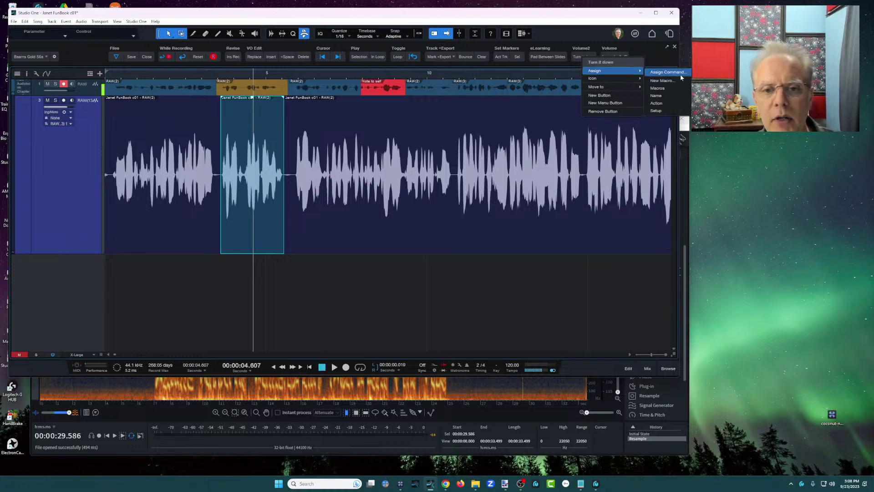
click(663, 80)
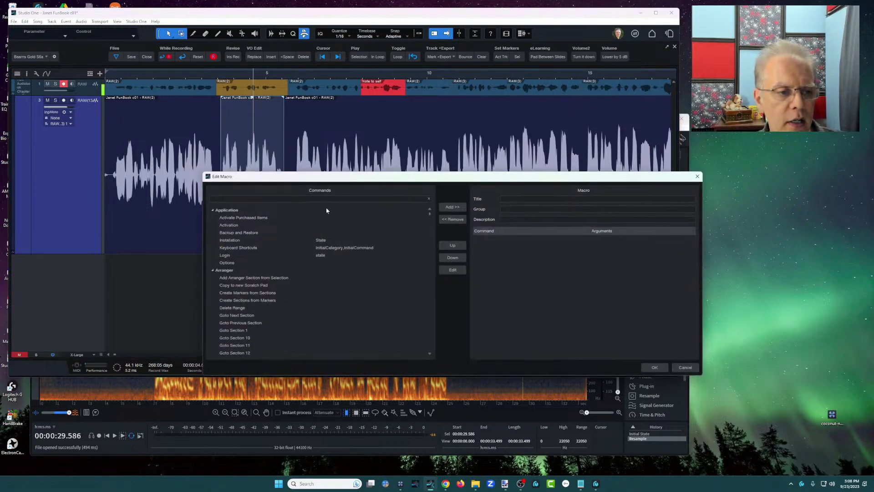
click(318, 198)
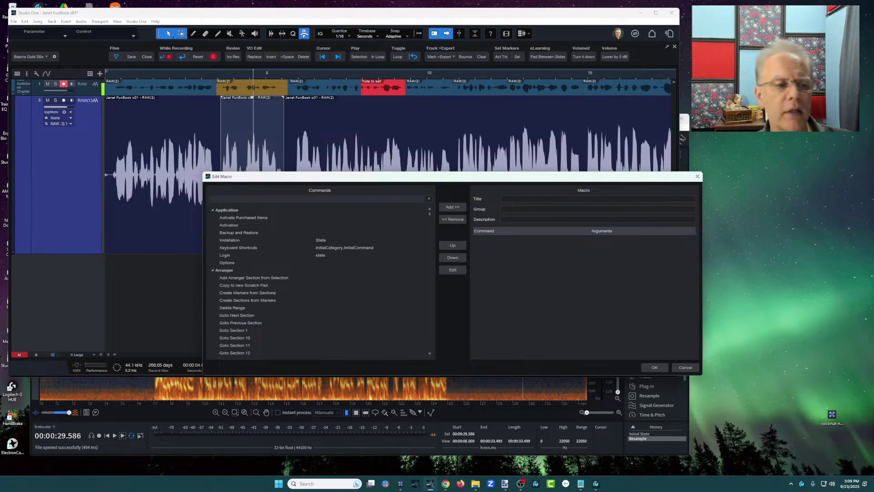
text(sp)
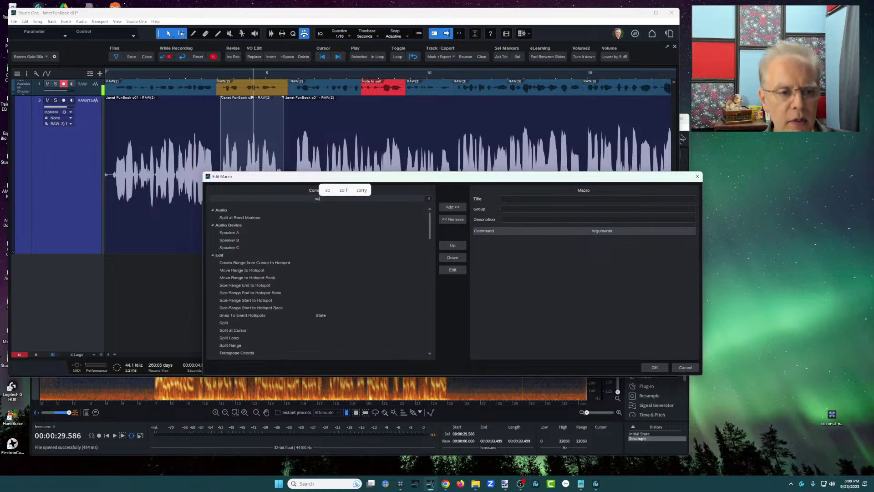
text(lit)
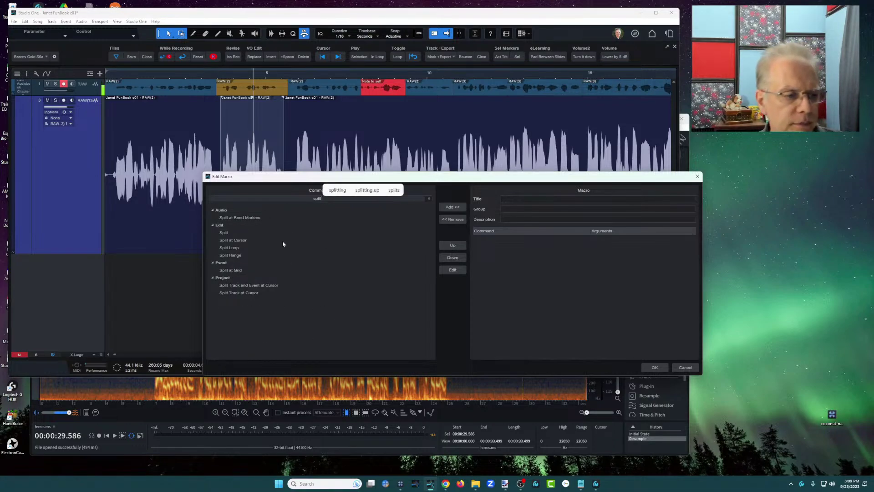
double_click(234, 256)
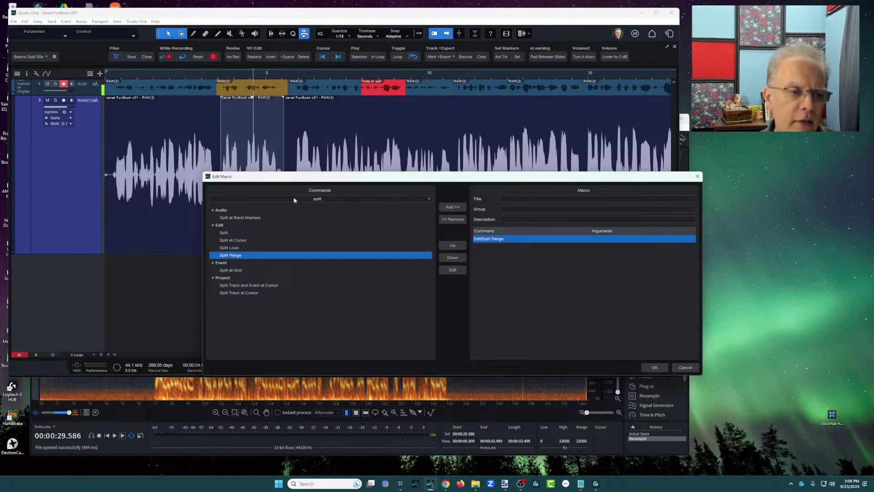
- Add Decrease Volume as the macro's second command, which takes no arguments
double_click(319, 199)
text(volume)
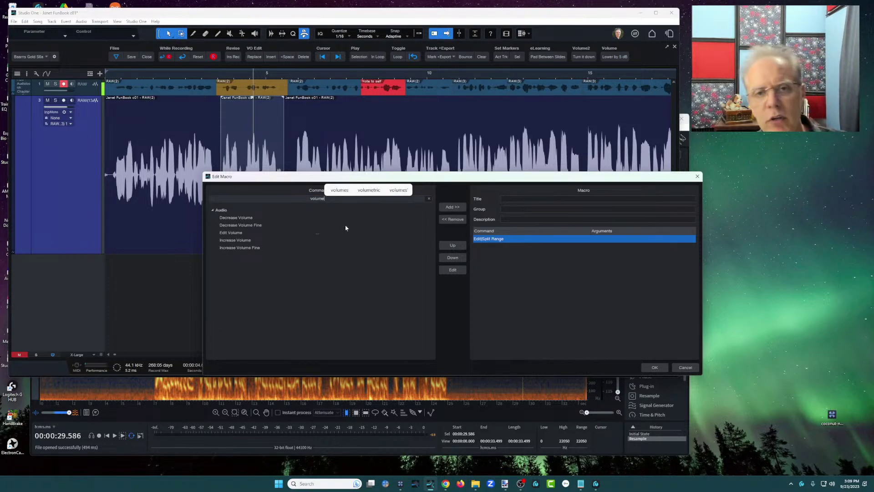
double_click(243, 218)
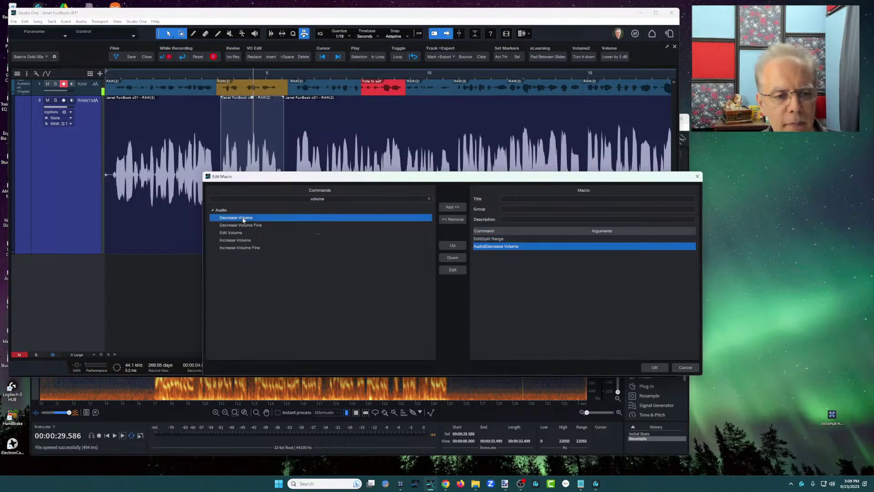
double_click(492, 246)
click(499, 278)
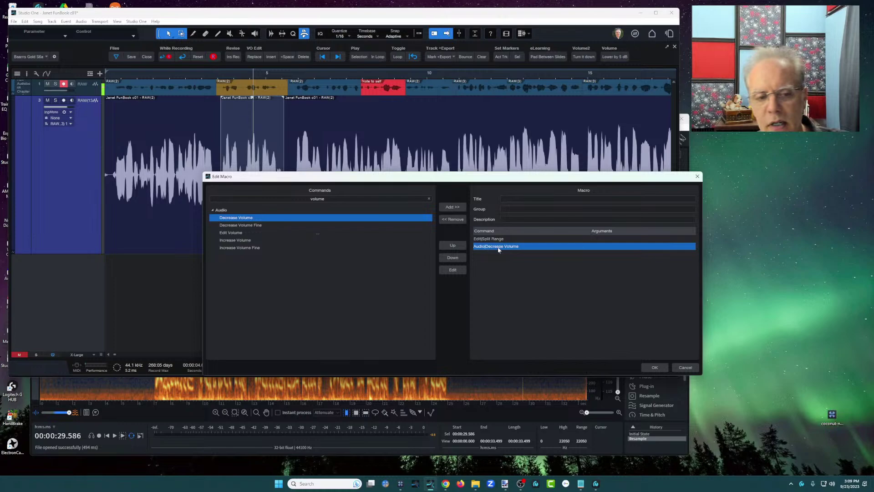
- Replace Decrease Volume with Edit Volume set to Level -5, Relative
click(454, 219)
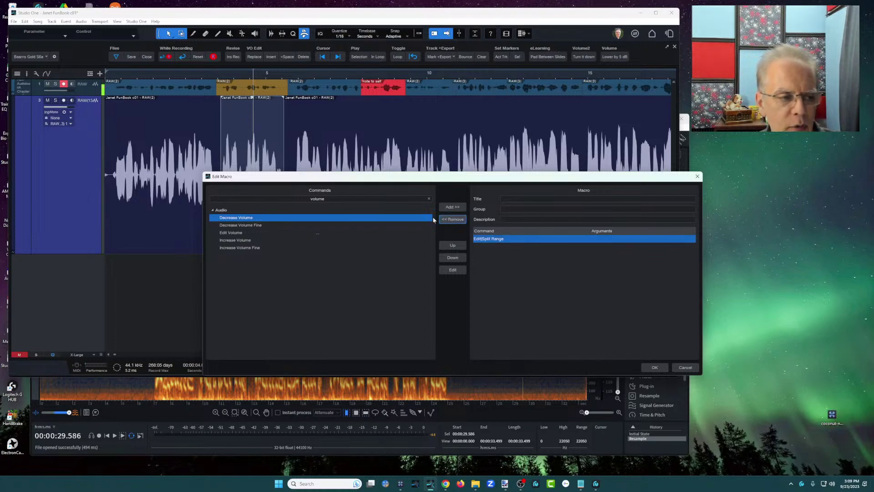
double_click(236, 233)
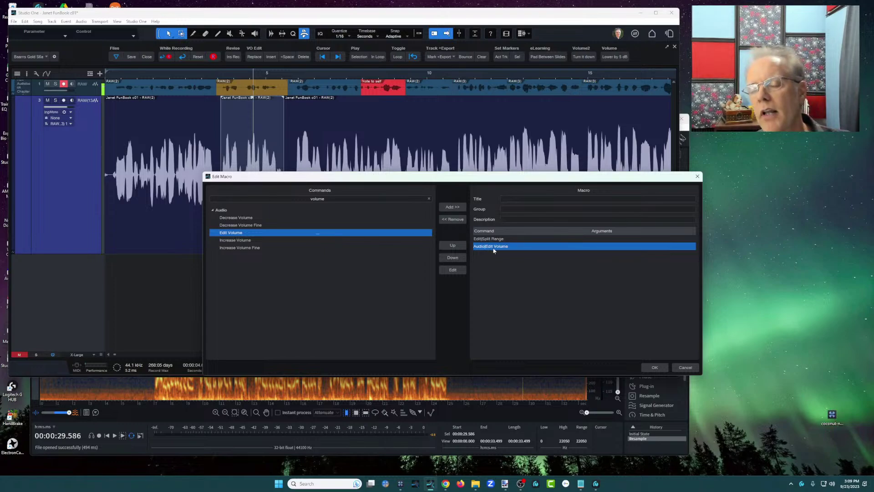
double_click(497, 246)
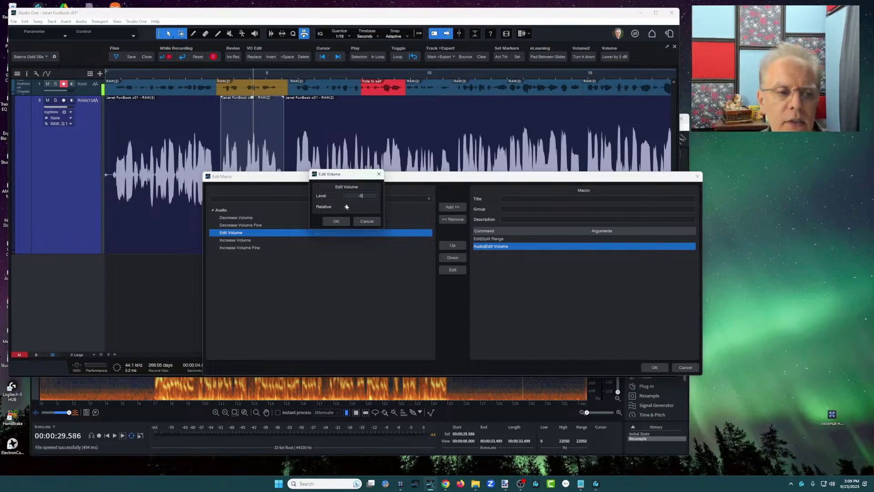
click(336, 220)
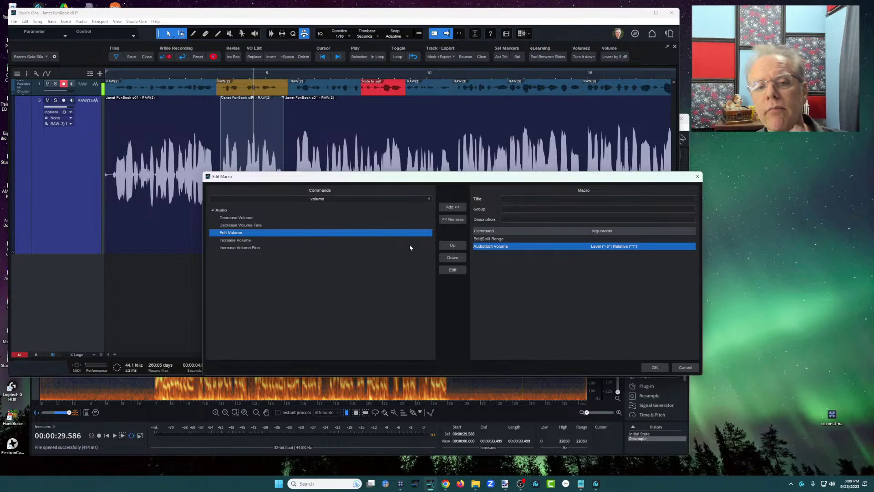
- Add Create Crossfades as the macro's third command
click(338, 198)
text(cross)
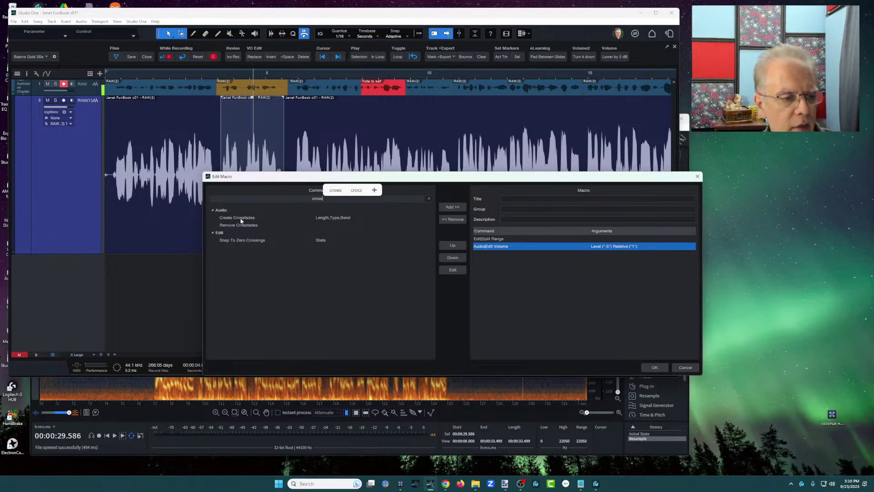
double_click(241, 220)
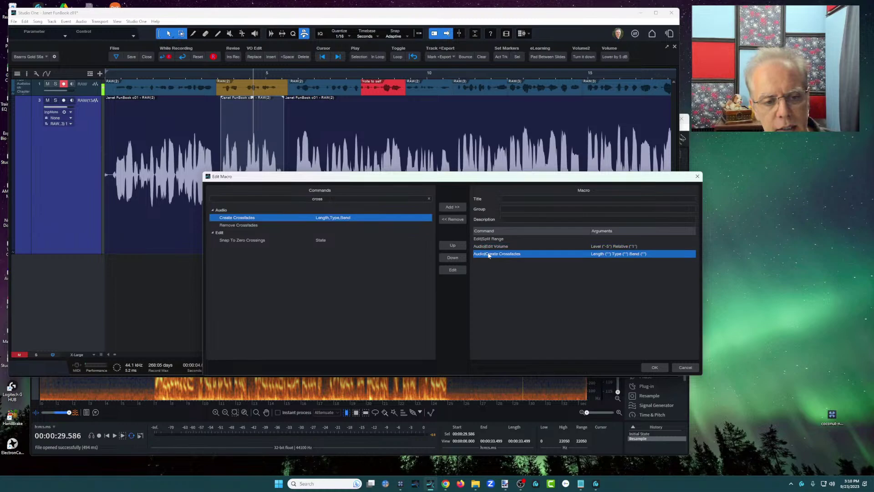
- Title the macro 'Turn Down 5' and enter its group name
click(559, 197)
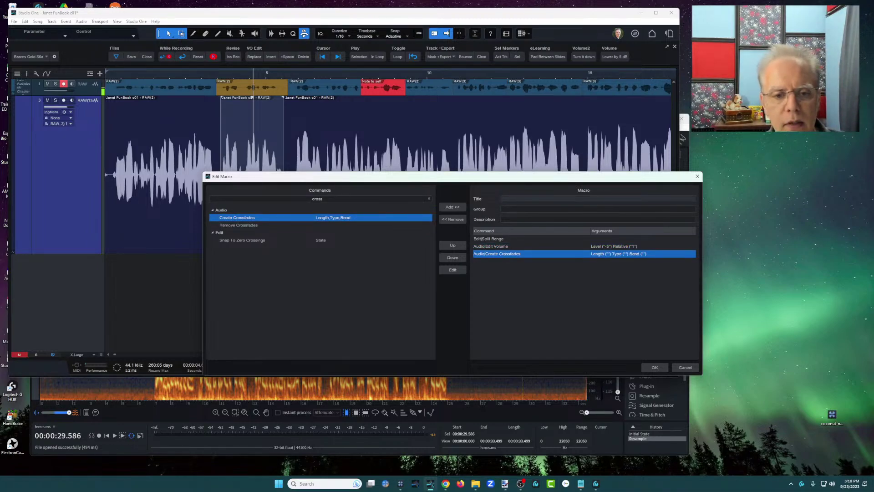
text(Lower)
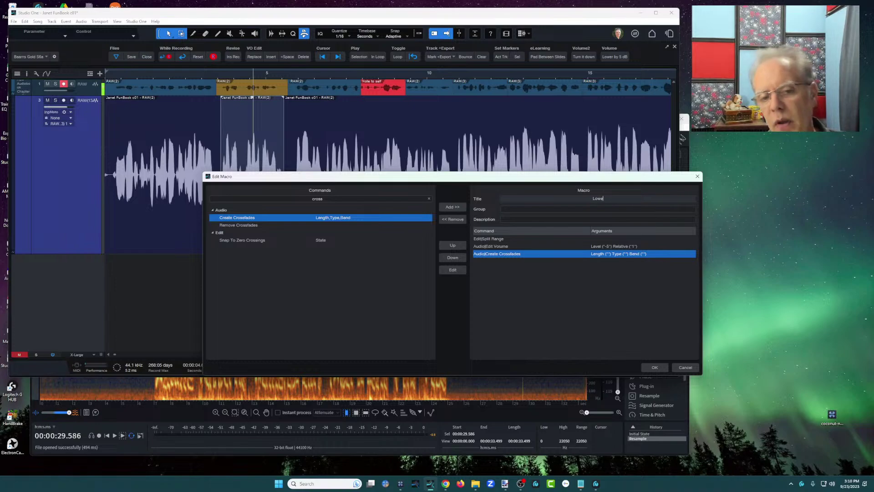
key(BackSpace)
key(BackSpace)
key(BackSpace)
text(Reduce by 5)
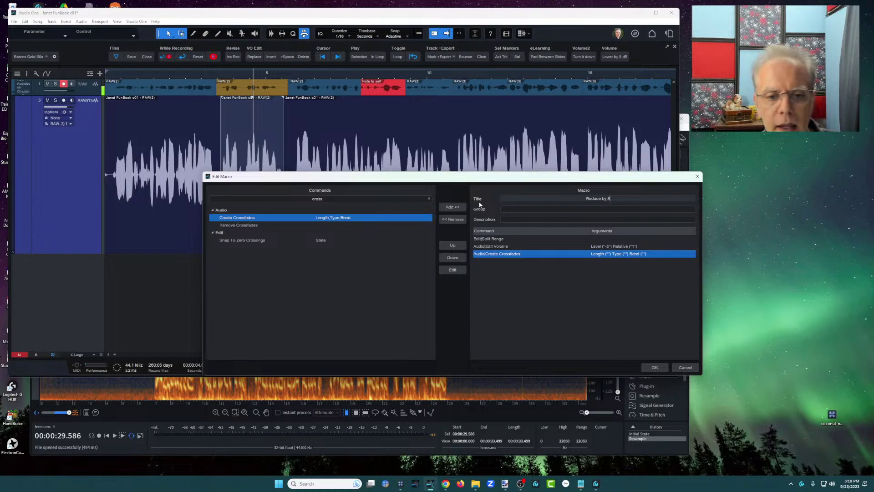
key(BackSpace)
key(BackSpace)
key(BackSpace)
key(BackSpace)
key(BackSpace)
key(BackSpace)
key(BackSpace)
key(BackSpace)
key(BackSpace)
key(BackSpace)
key(BackSpace)
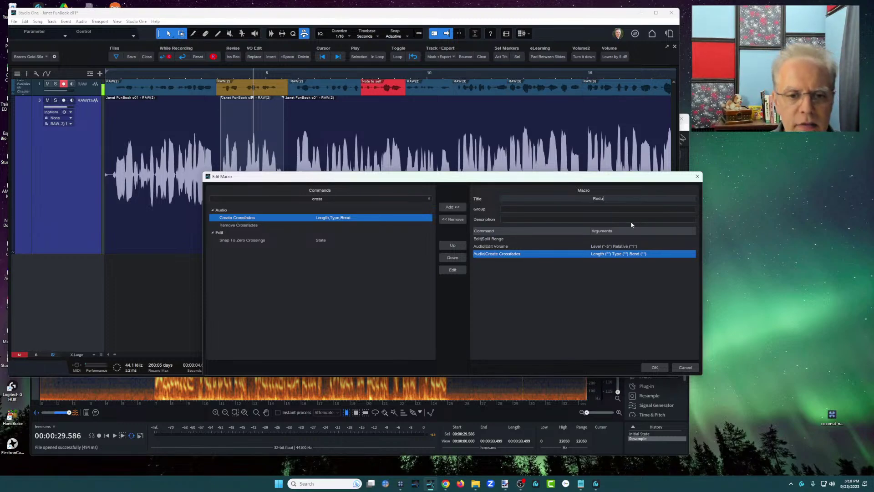
text(Turn Down)
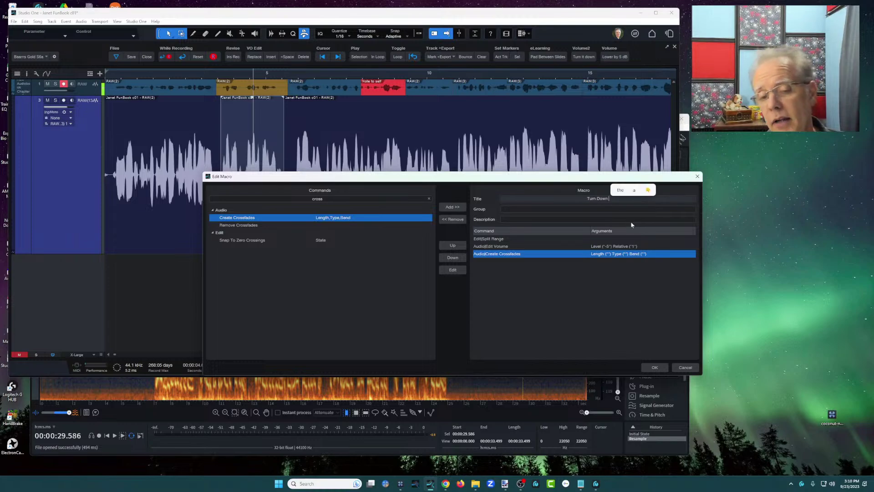
text( -5)
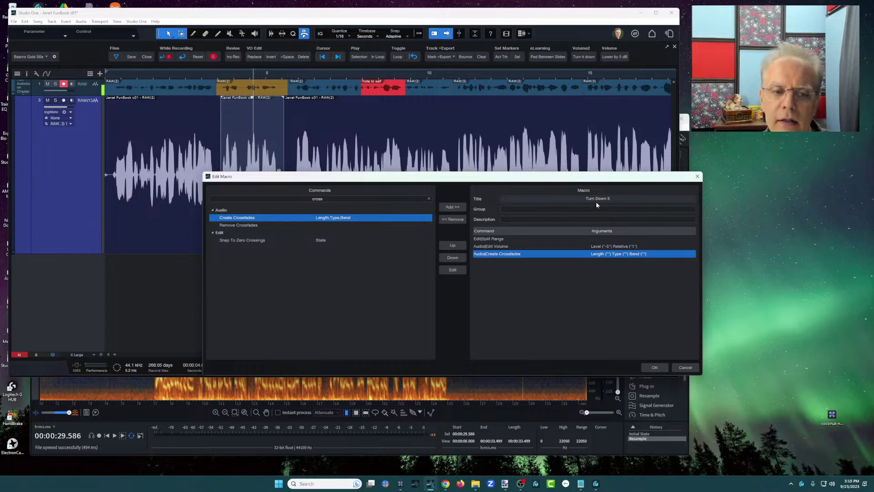
key(Tab)
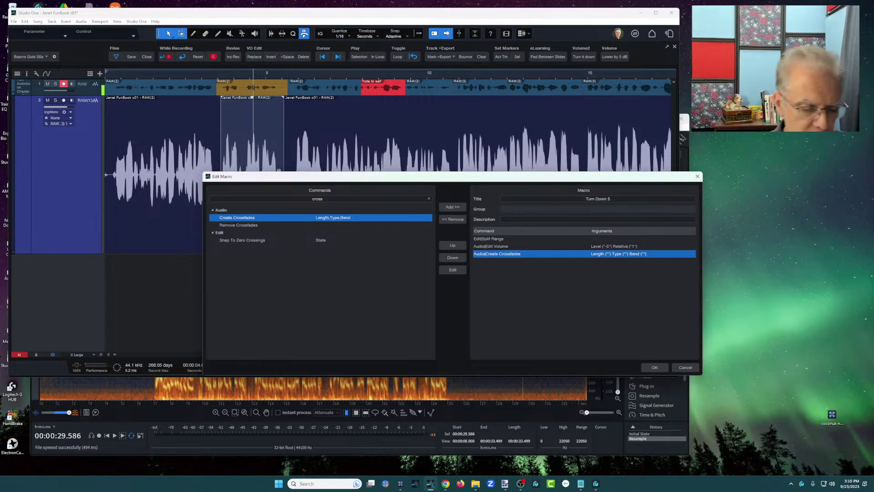
text(Baarns)
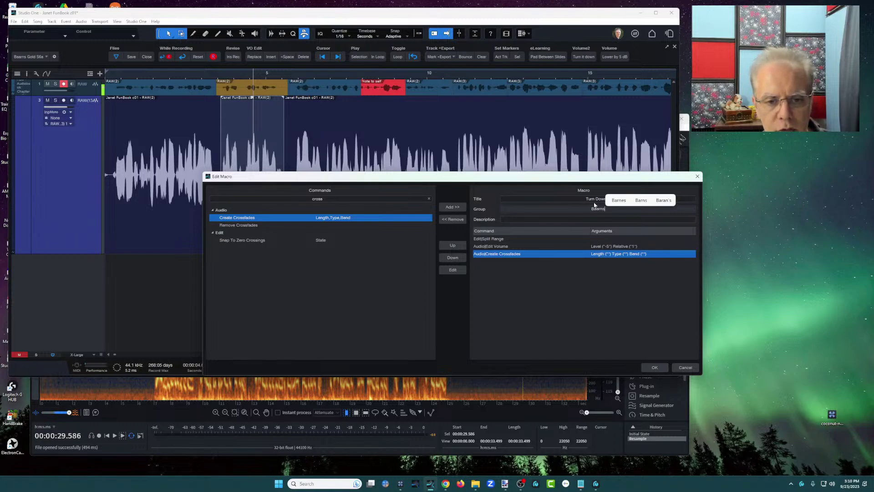
- Save the macro, find Turn Down 5 in the Macro Organizer, and open its shortcut settings
click(654, 367)
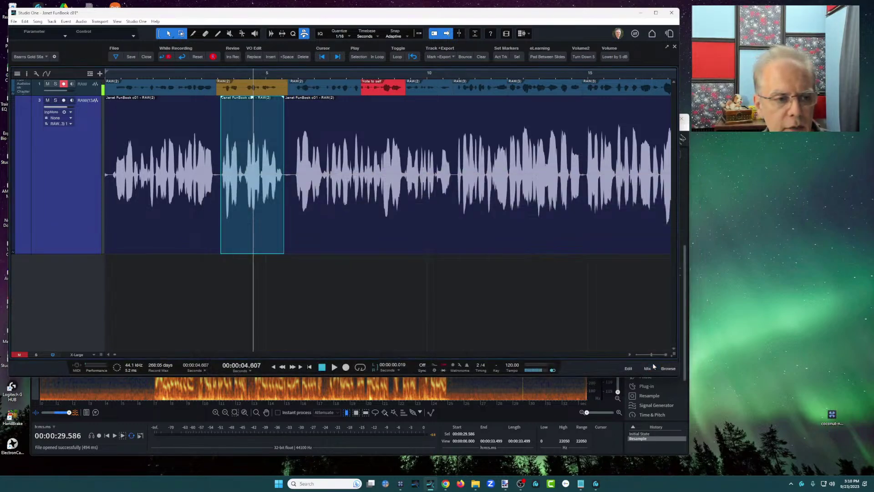
click(54, 57)
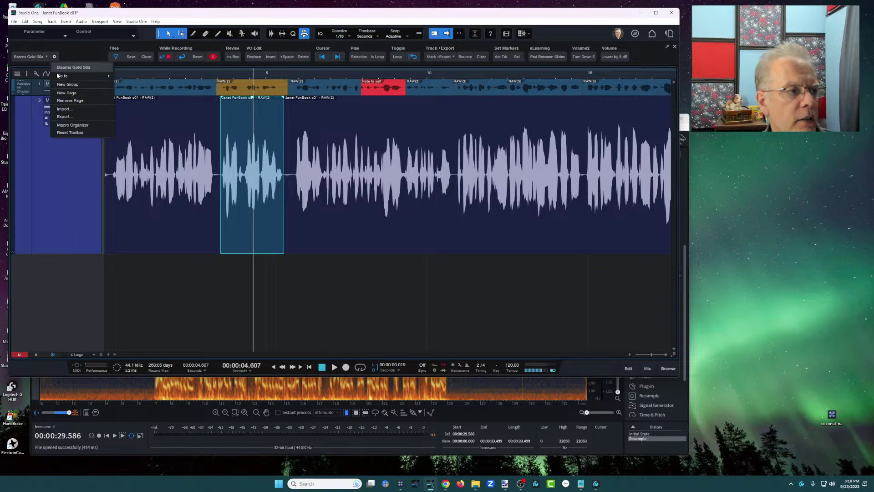
click(72, 124)
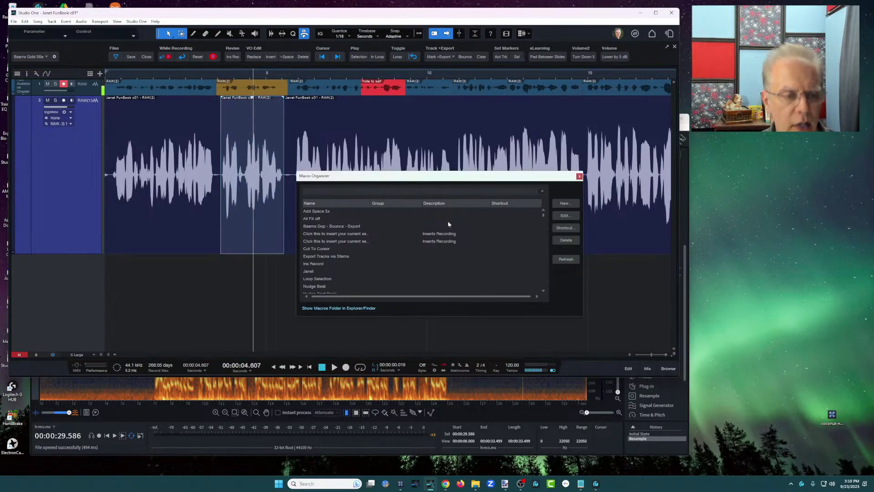
text(turn)
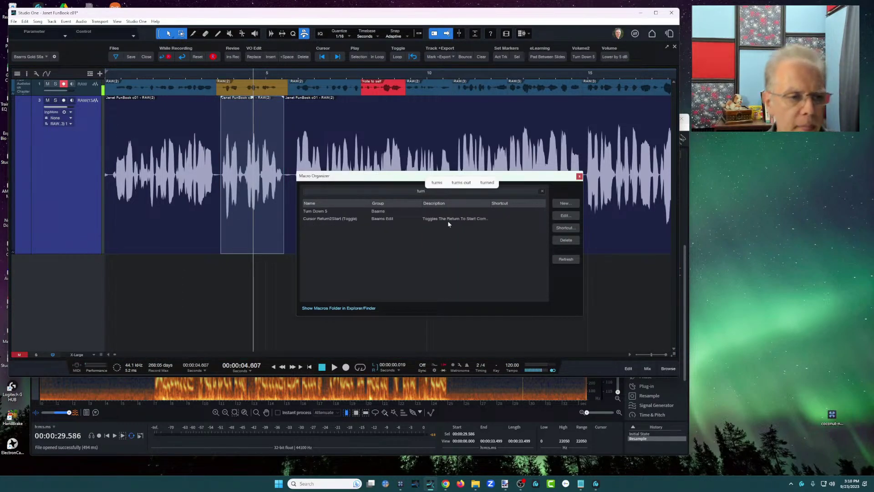
click(311, 212)
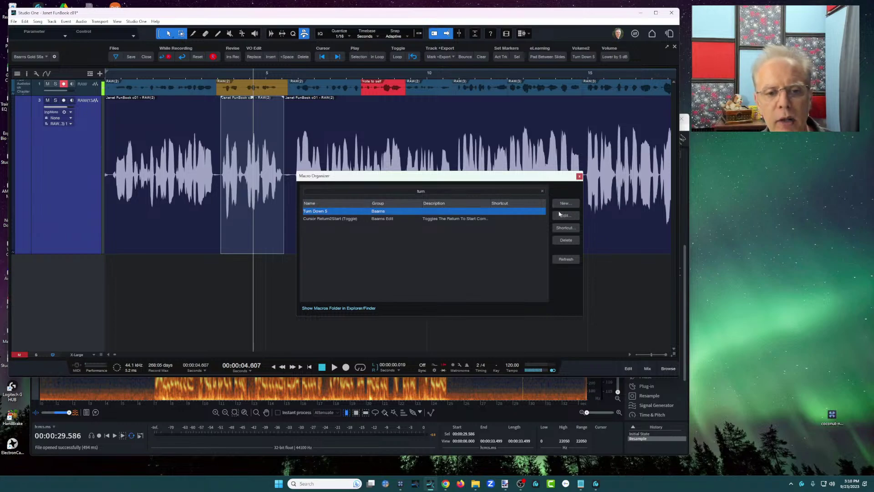
click(564, 228)
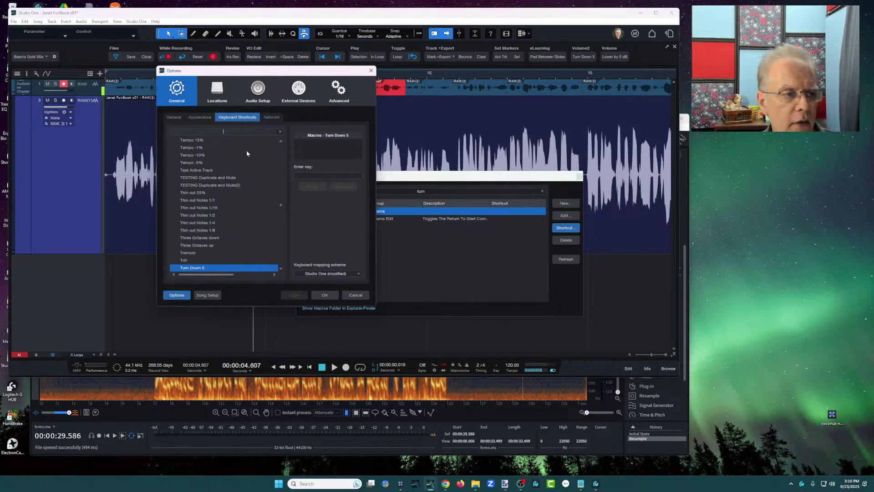
text(5)
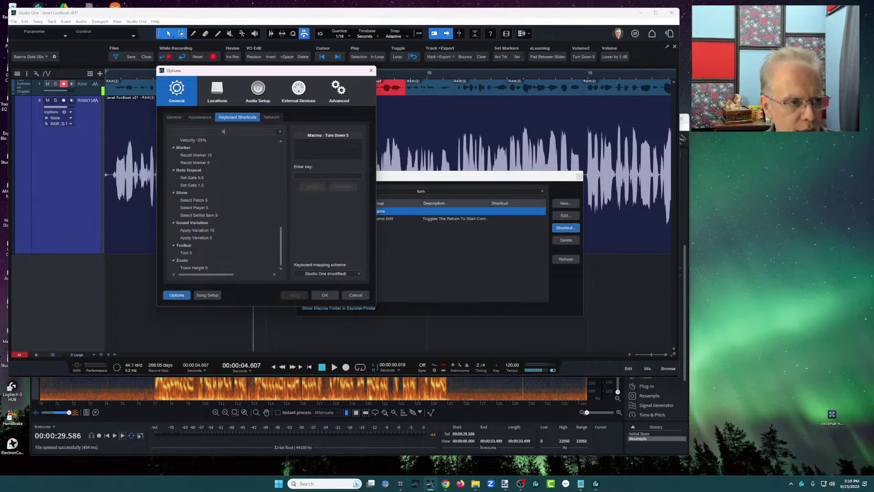
text(turn)
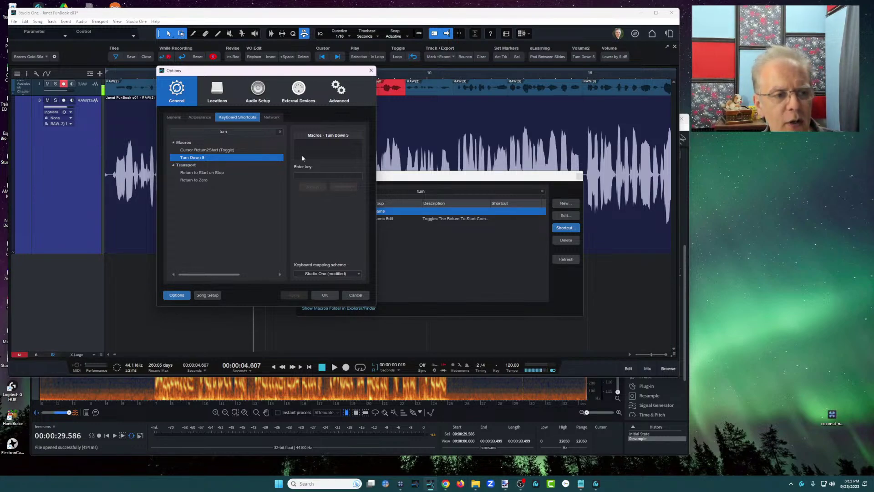
- Try the minus key, clear the conflict, and assign a free shortcut key to Turn Down 5
click(327, 176)
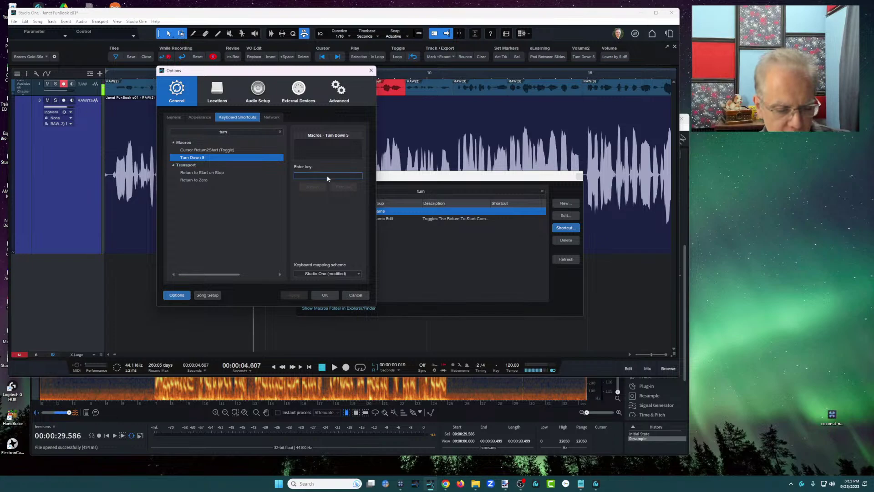
key(minus)
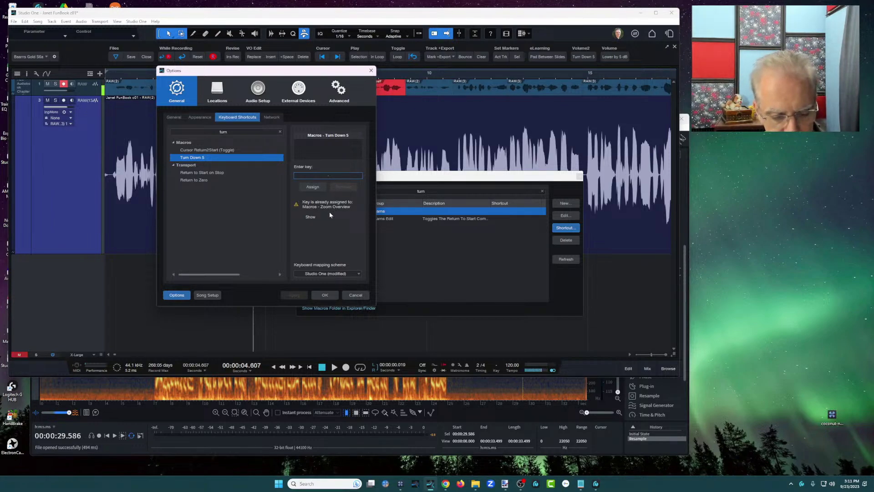
key(BackSpace)
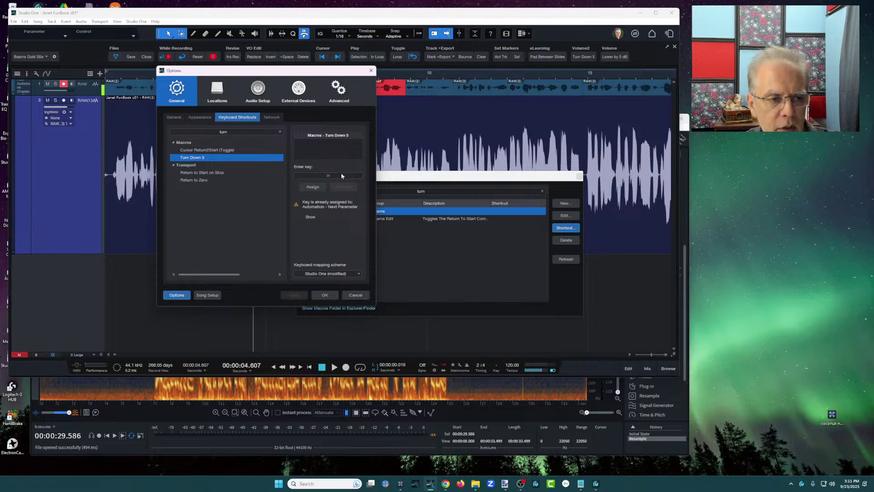
click(332, 175)
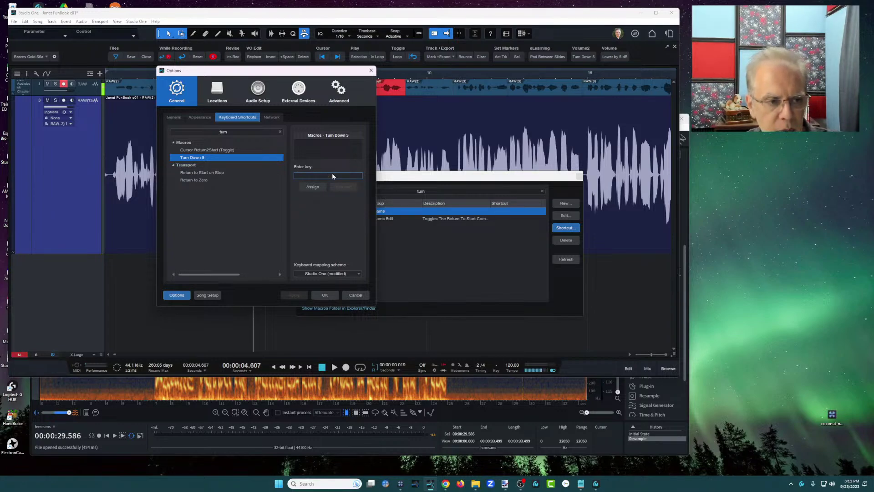
click(313, 187)
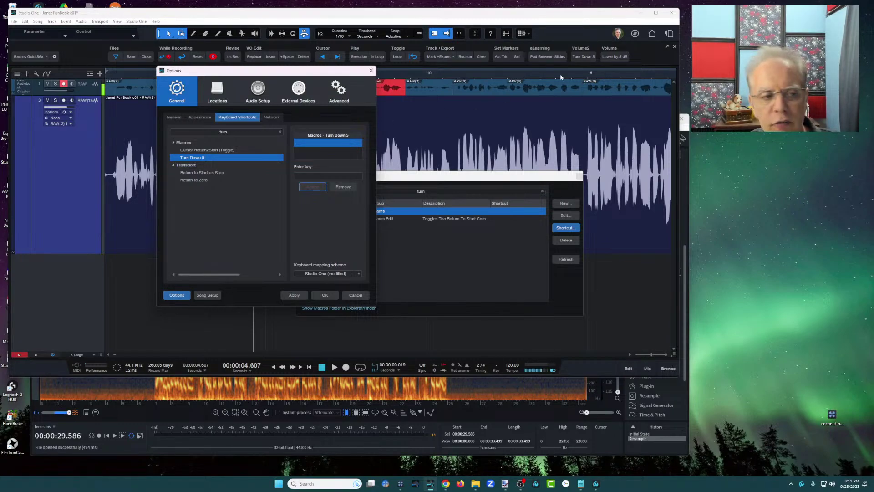
- Save the shortcut, close the Macro Organizer, then run Turn Down 5 three times on the selection
click(325, 295)
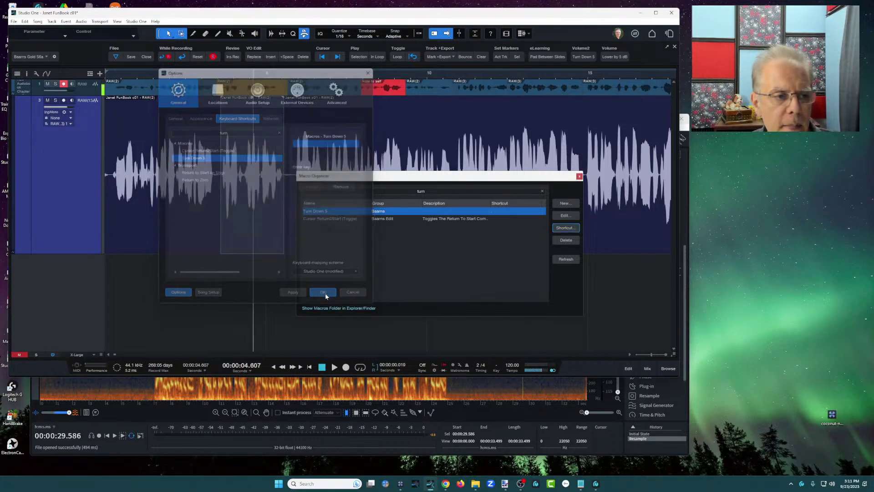
click(579, 176)
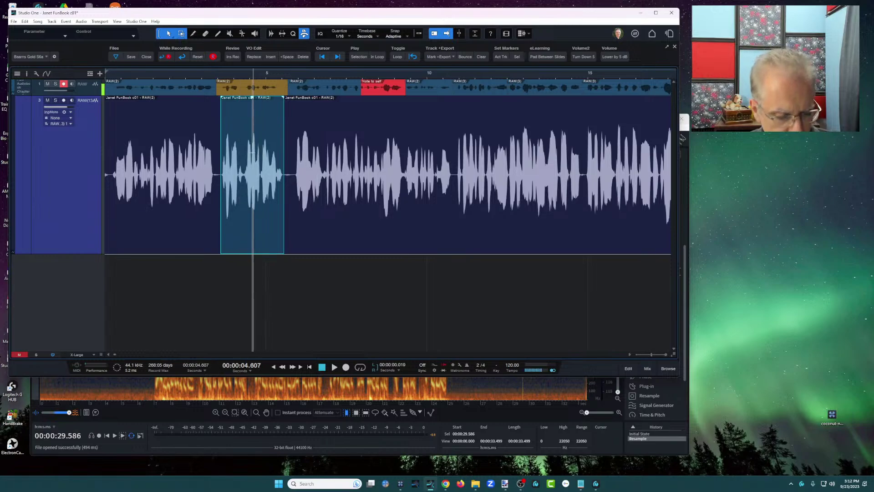
key(F5)
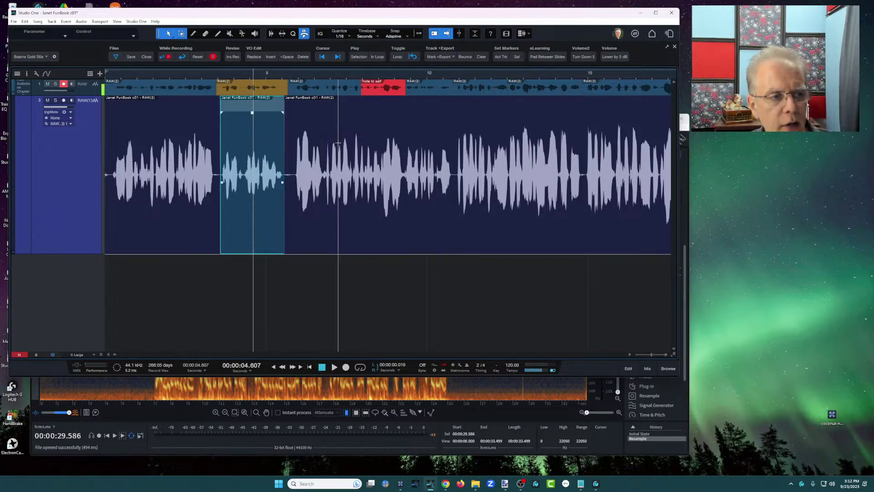
click(583, 57)
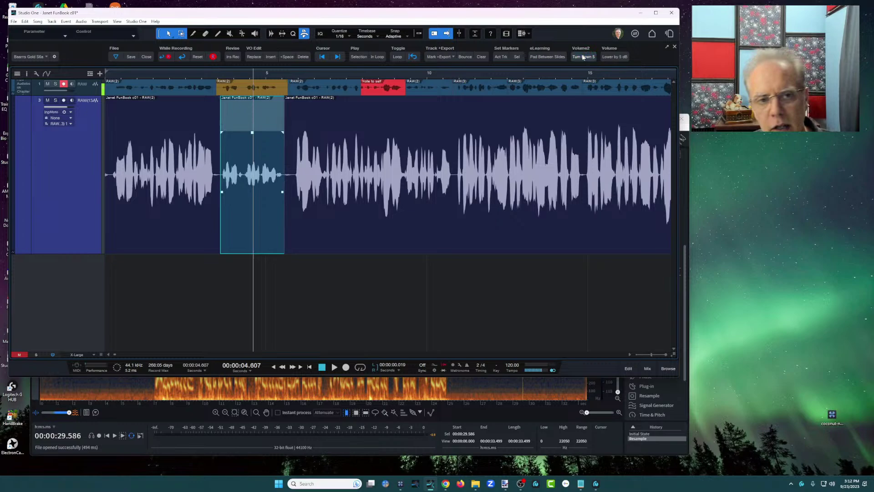
click(582, 57)
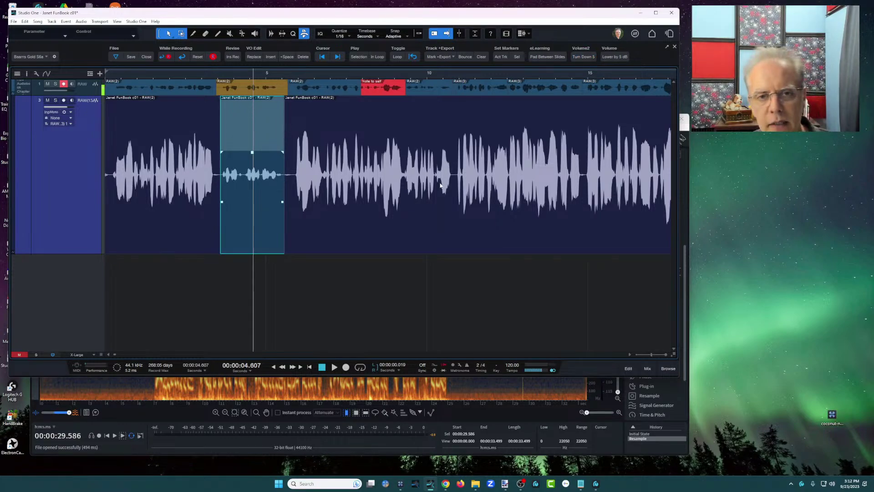
- Adjust the section's volume envelope from 0.8 dB to -1.6 dB to -0.1 dB, settling at -1.3 dB
drag(252, 152, 300, 96)
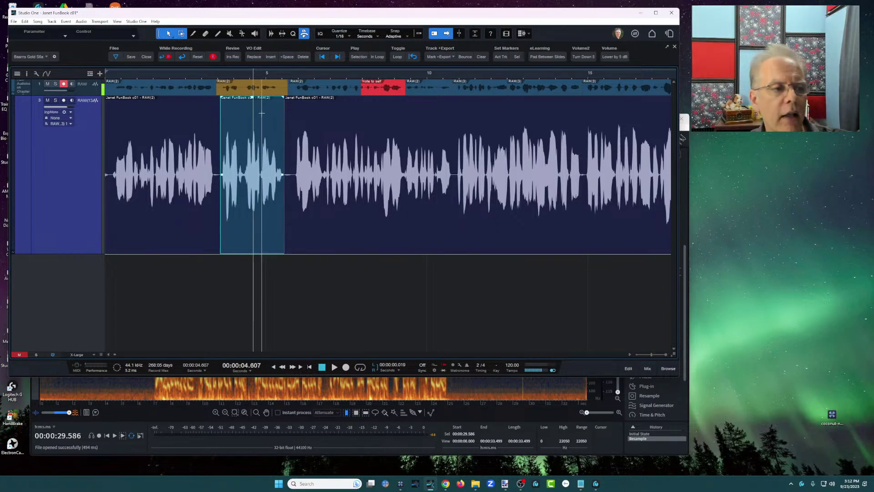
drag(253, 101, 284, 117)
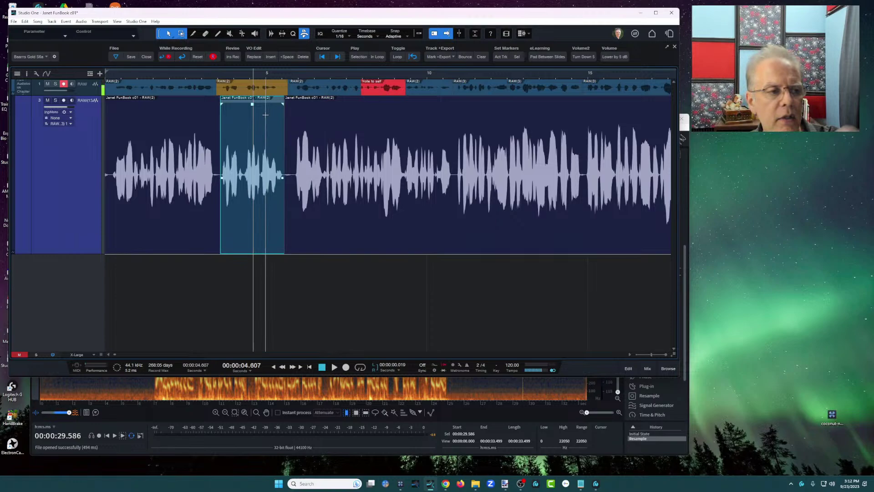
drag(252, 104, 282, 100)
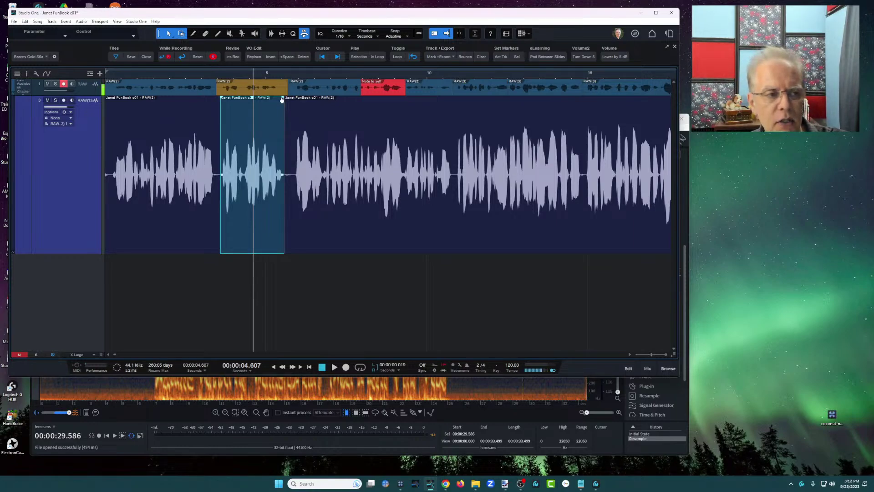
mouse_move(272, 101)
mouse_down()
mouse_move(271, 117)
mouse_move(282, 71)
mouse_move(275, 104)
mouse_move(287, 101)
mouse_up()
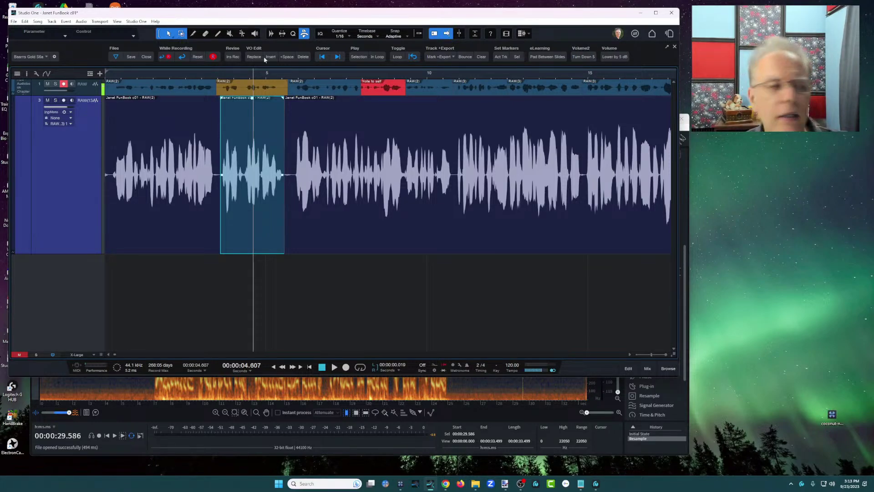
- Open the Macro Organizer from the macro toolbar's options menu and create a new macro
click(54, 58)
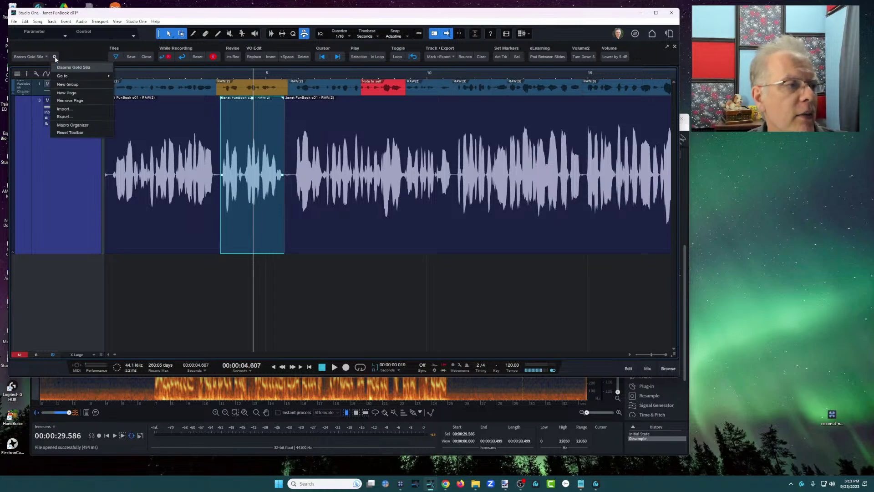
click(80, 125)
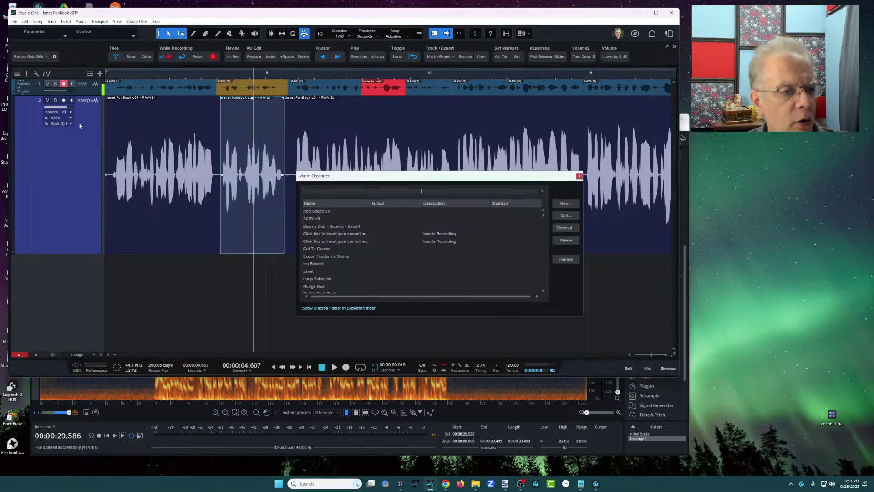
click(565, 204)
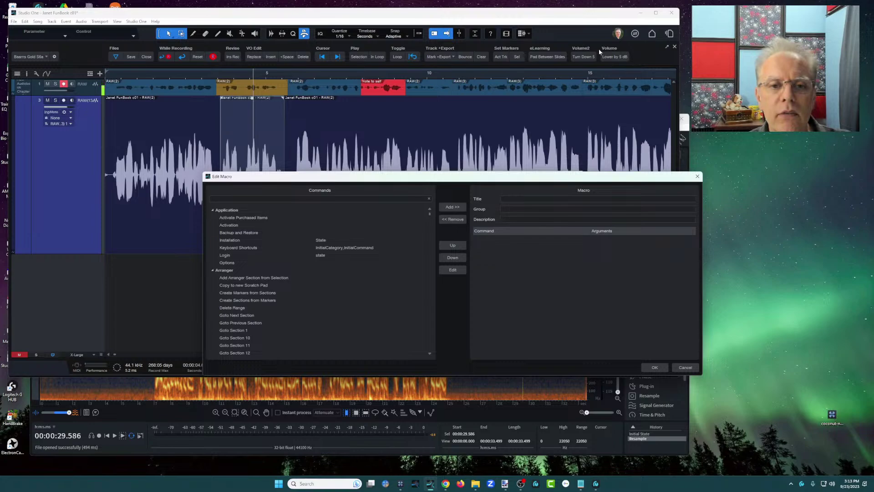
- Cancel the empty Edit Macro dialog to return to the Macro Organizer list
click(675, 368)
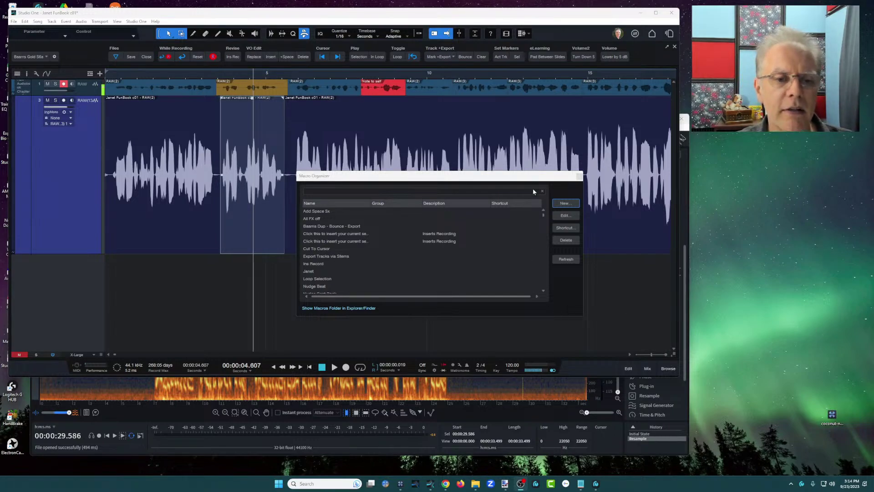
drag(520, 180, 514, 151)
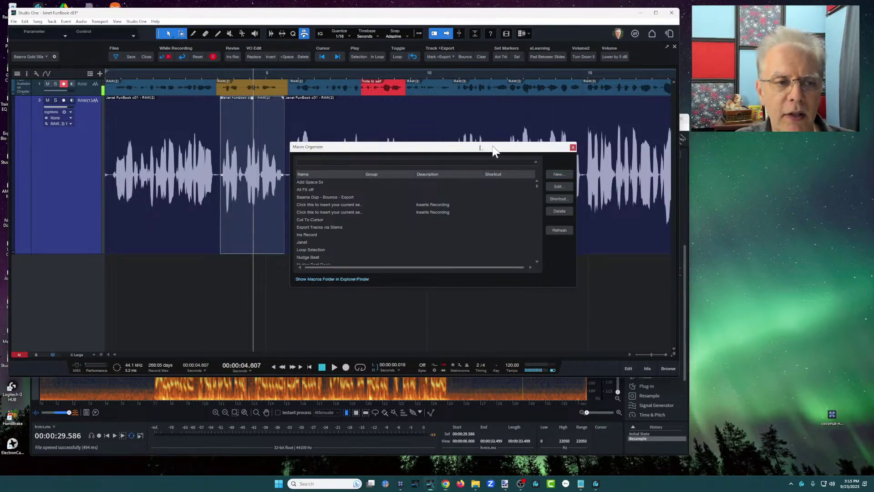
drag(496, 147, 476, 151)
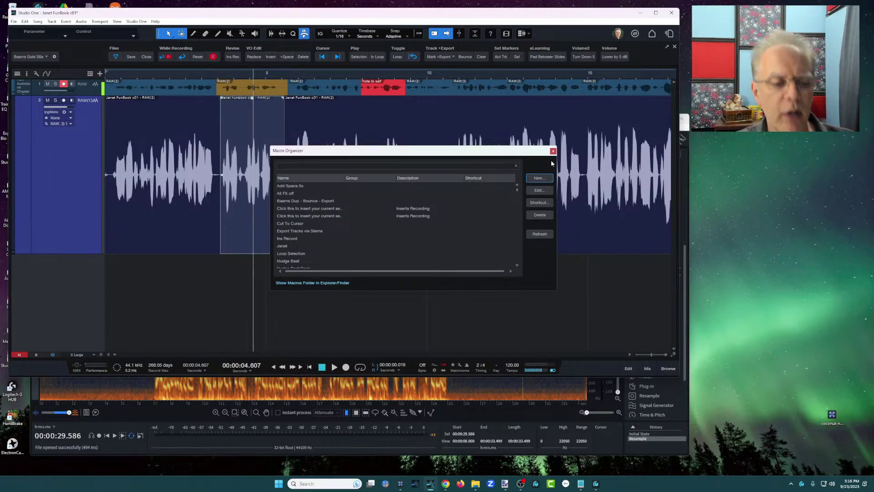
drag(468, 152, 463, 126)
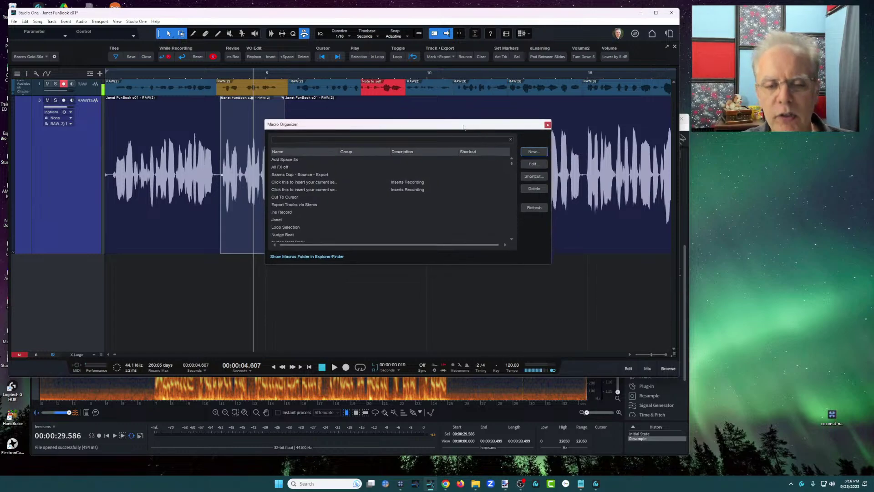